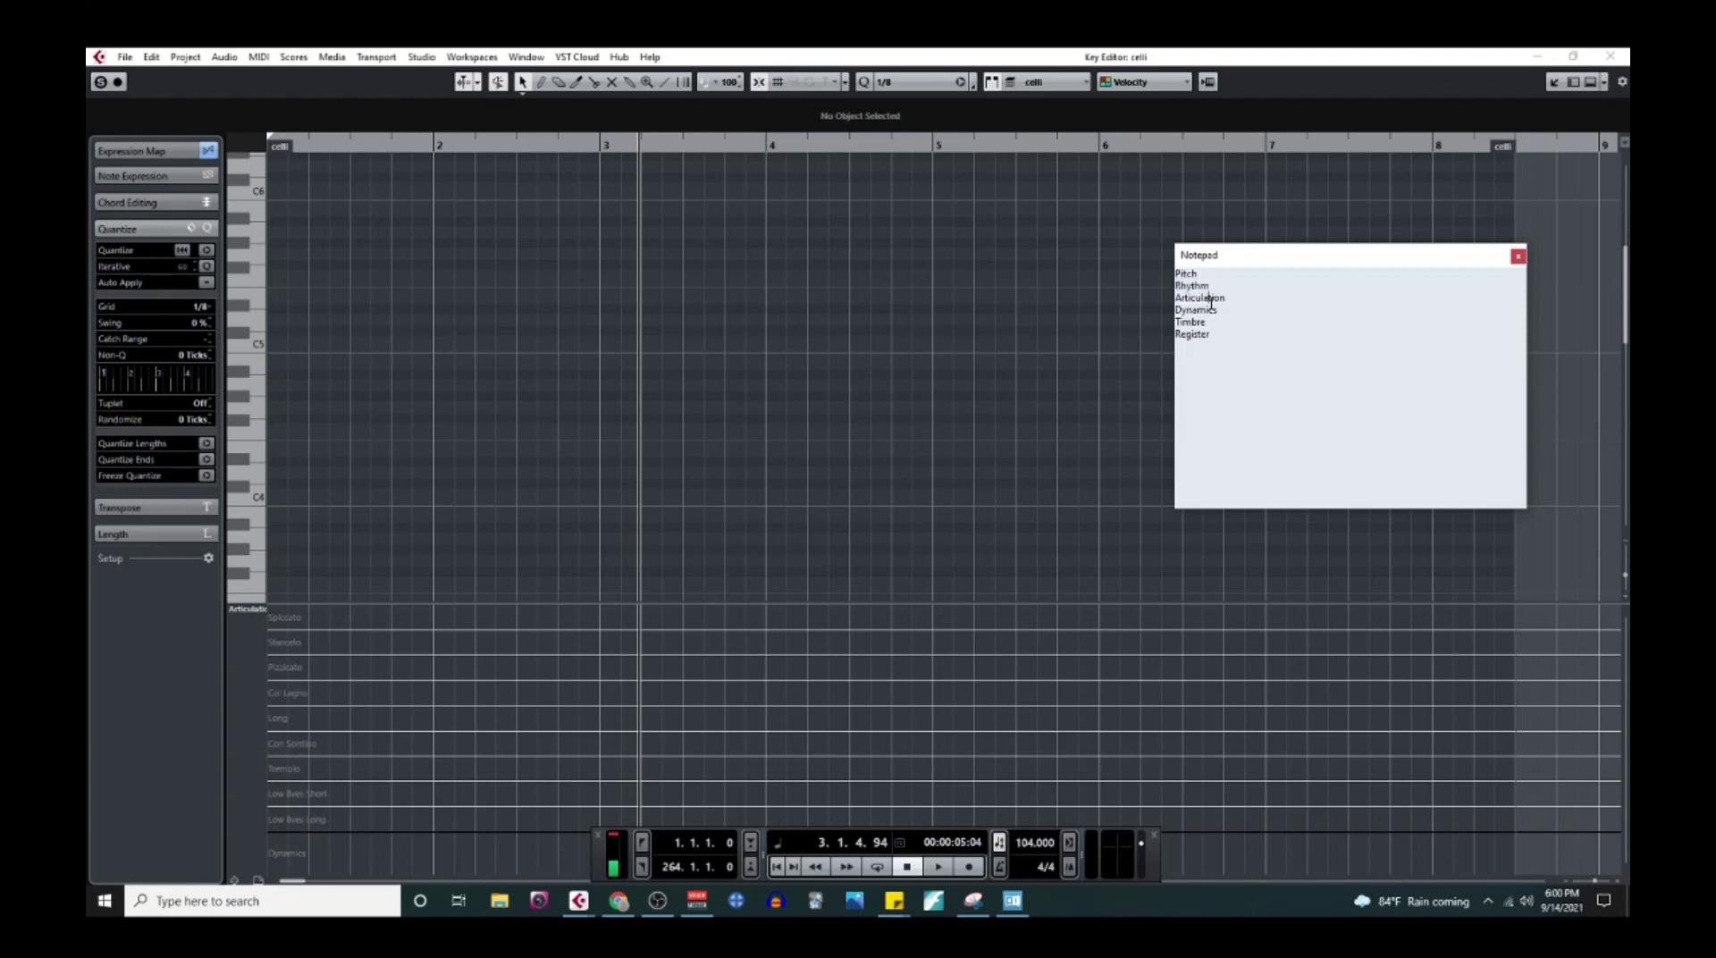
Step: Draw five consecutive C5 notes filling bar 2: a quarter, an eighth, a dotted quarter and two eighths
right_click(490, 376)
left_click(458, 379)
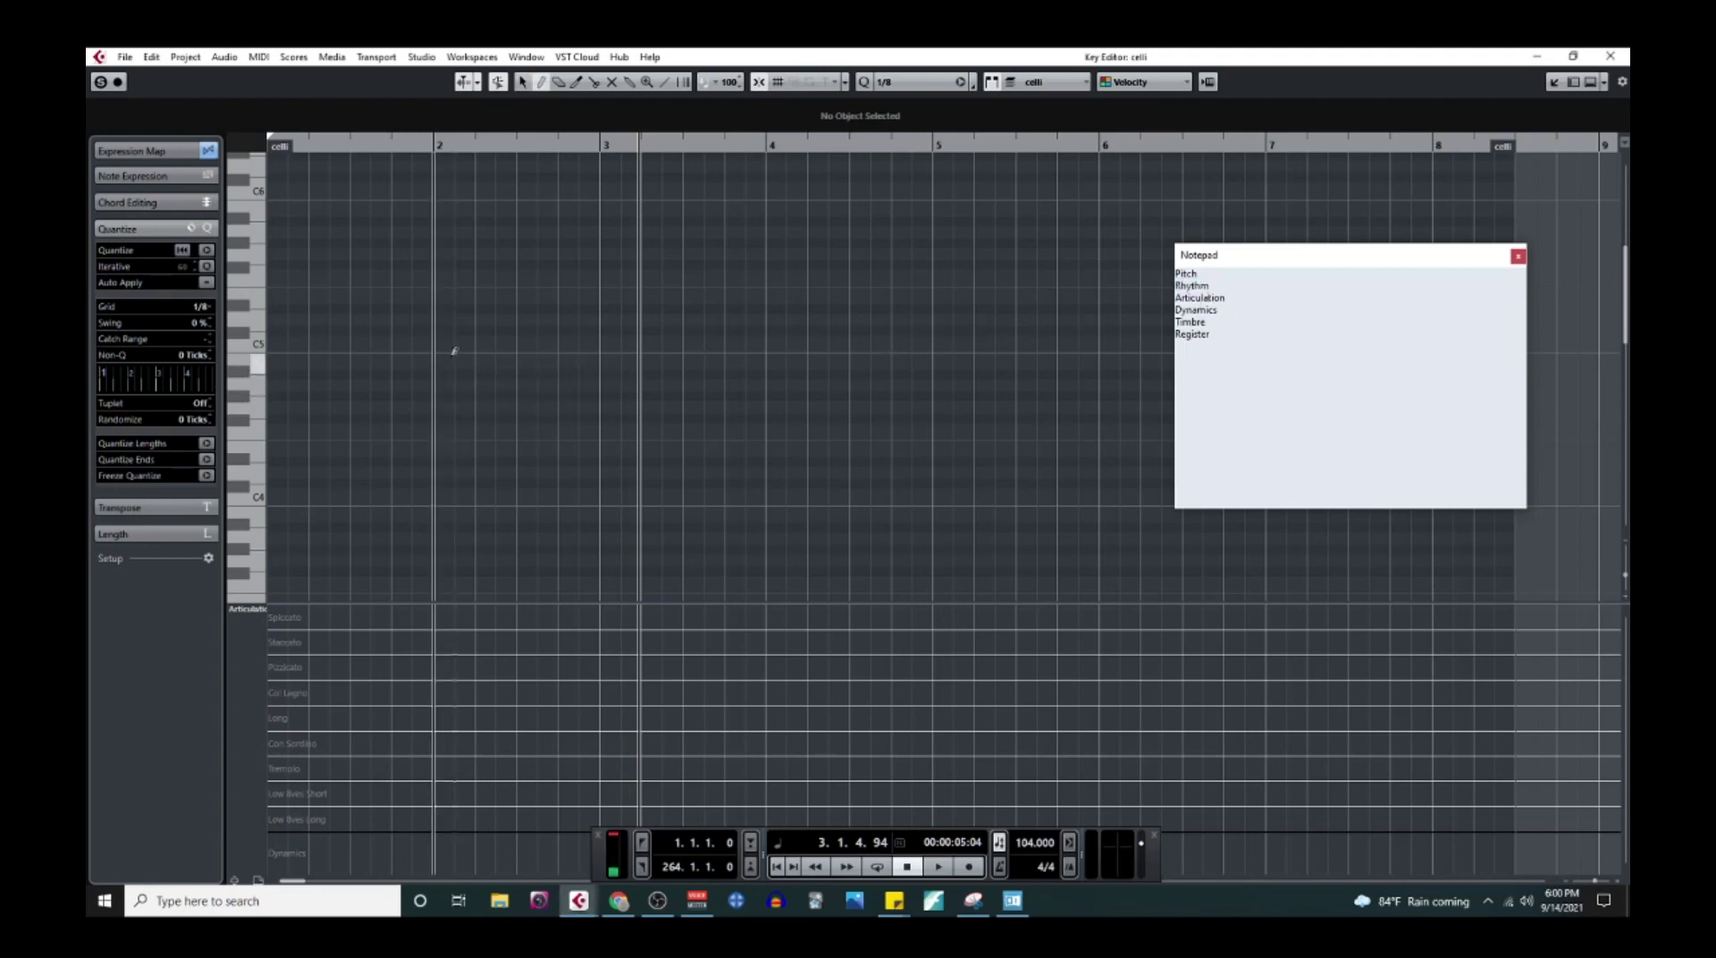
left_click_drag(446, 340, 561, 340)
left_click(478, 340)
left_click(571, 340)
left_click(592, 340)
key("1")
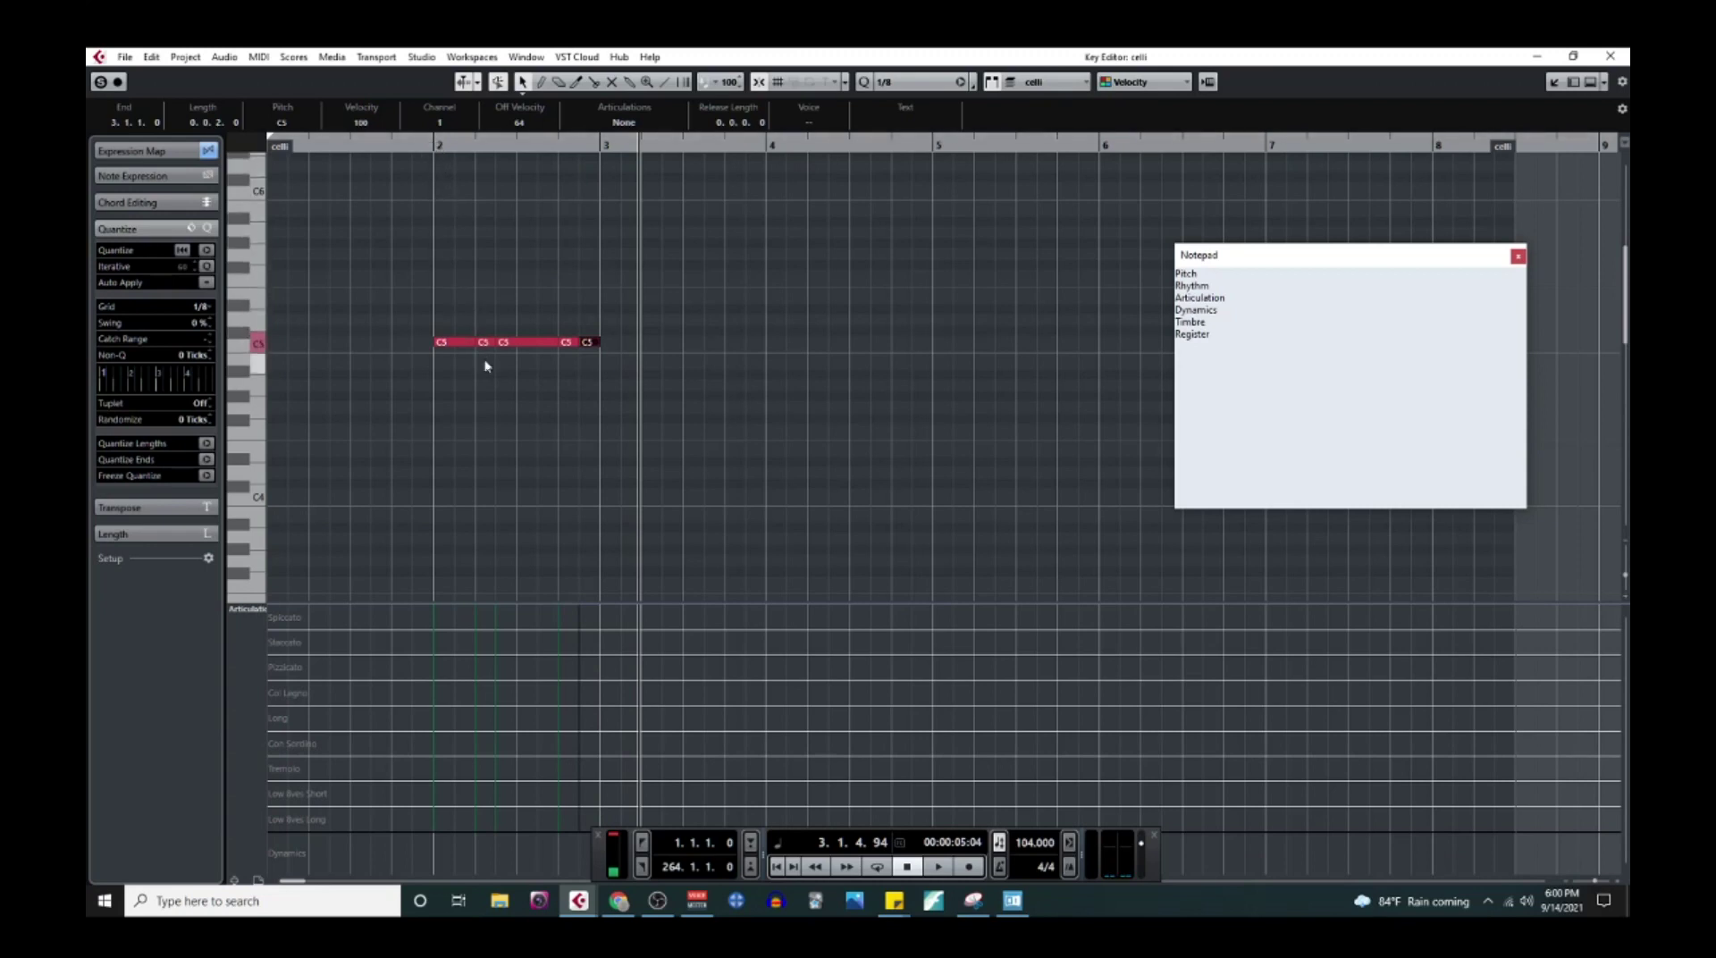
Step: Audition the first three C5 notes in bar 2 one after another and clear the selection
left_click(456, 295)
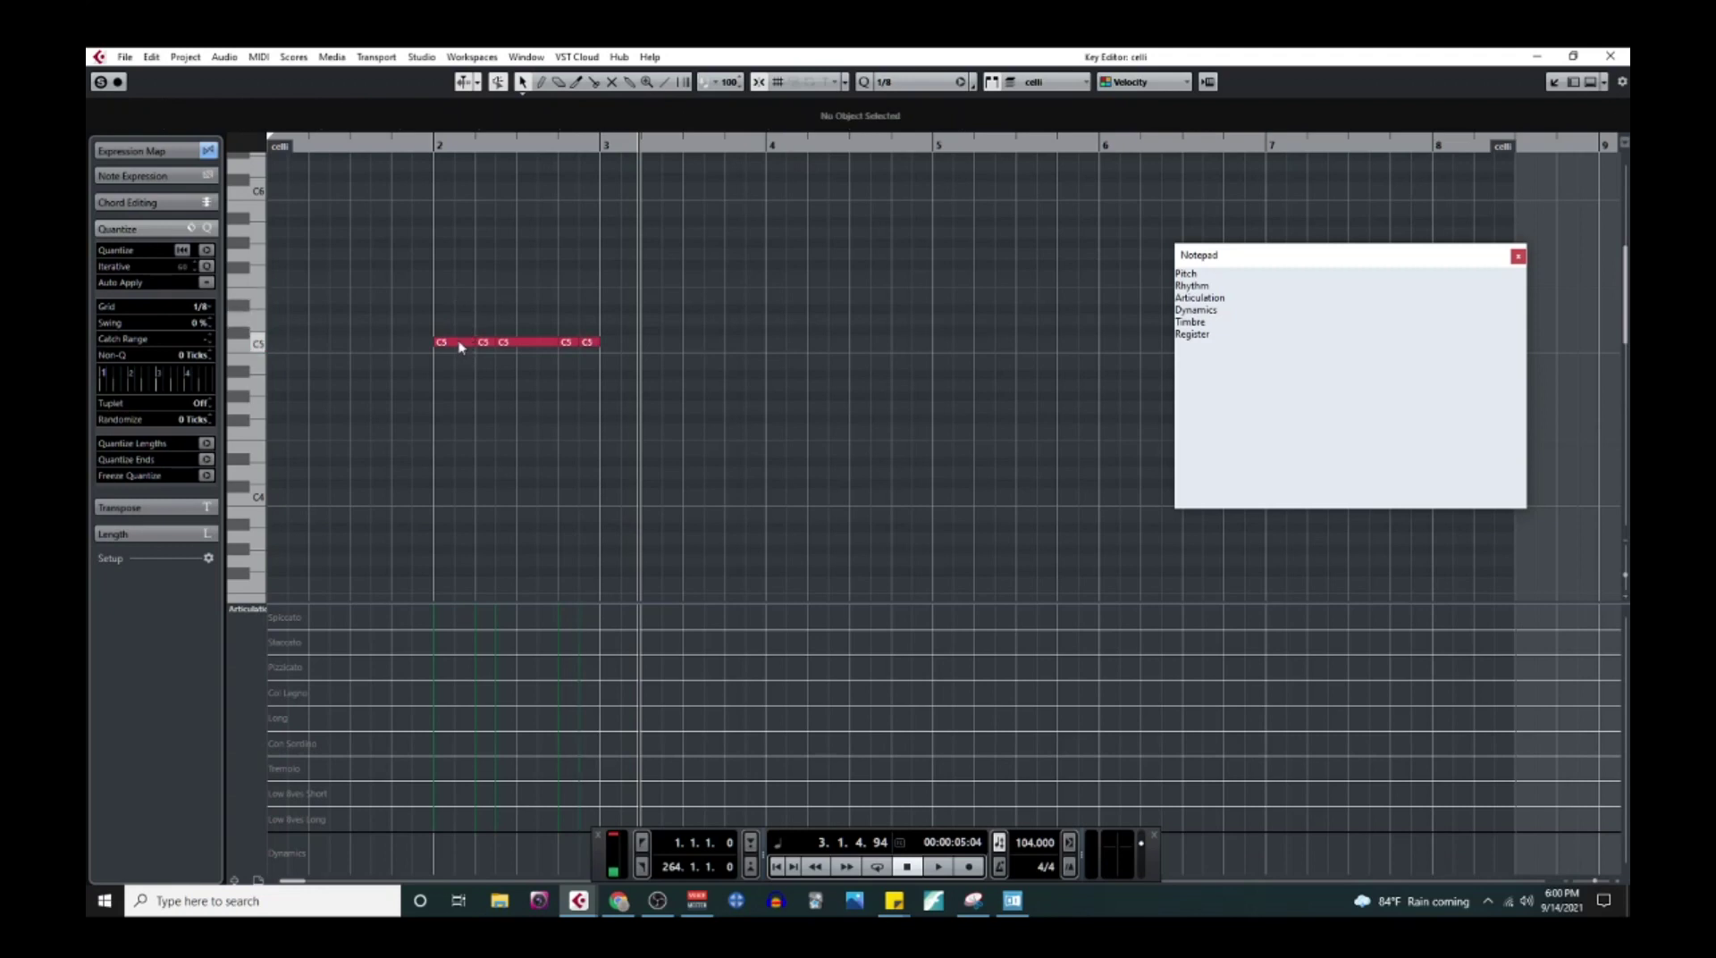
left_click(461, 344)
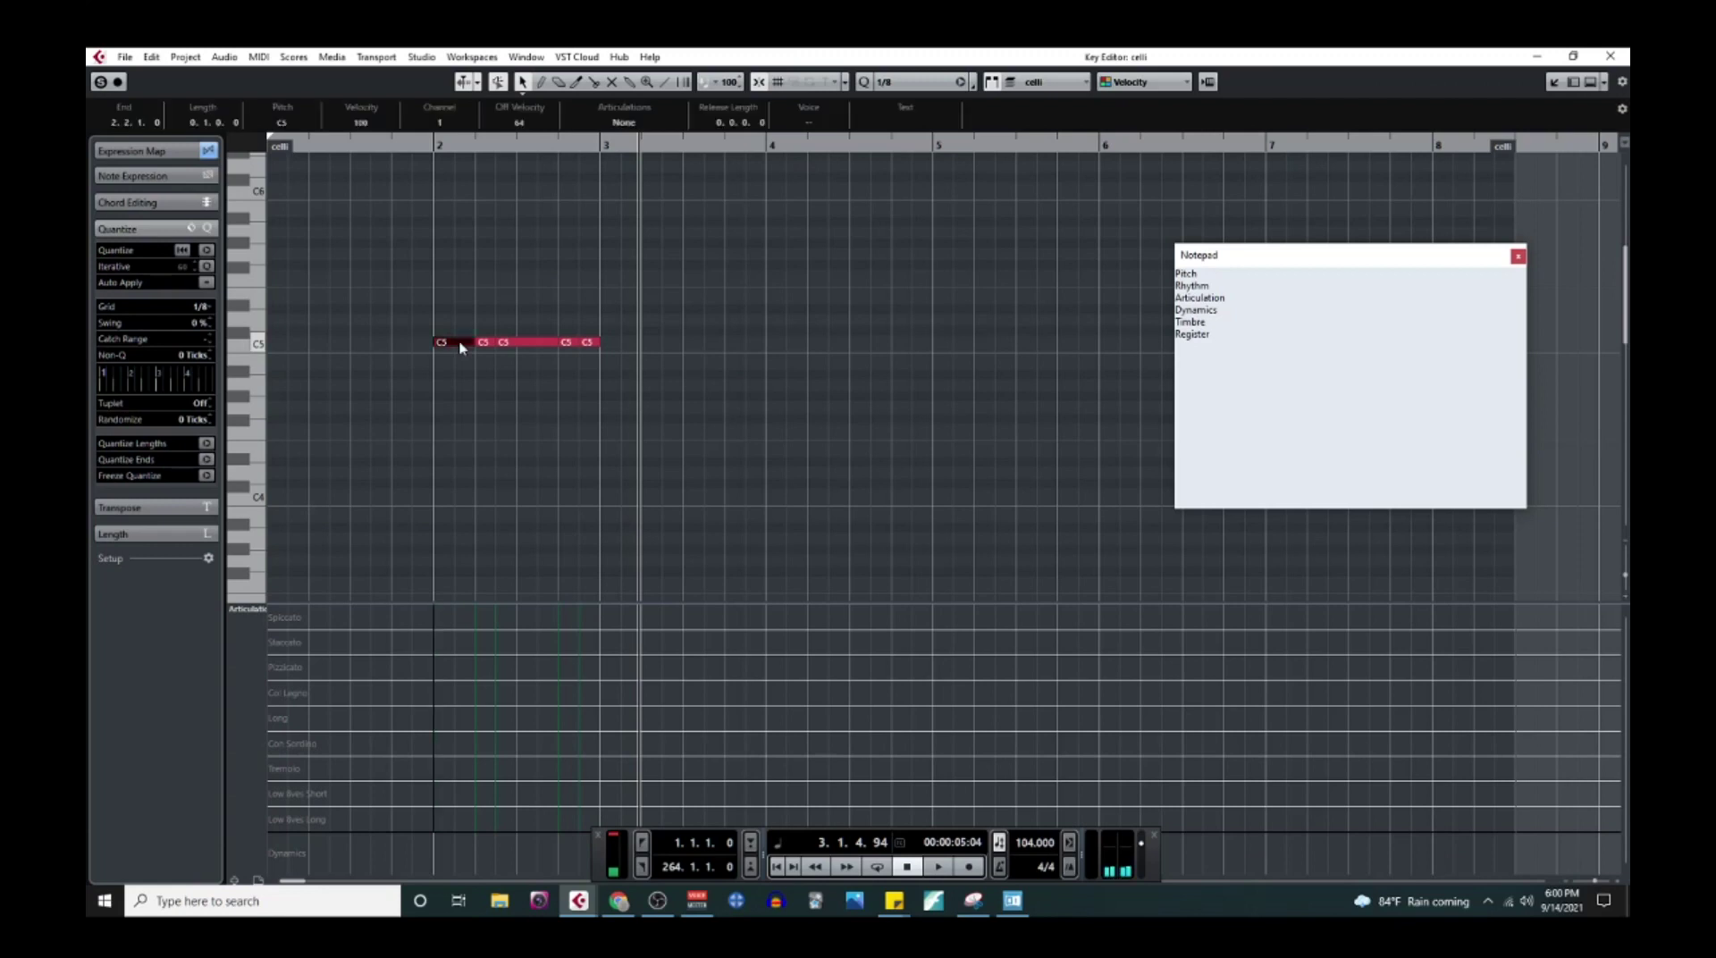
left_click(489, 345)
left_click(509, 347)
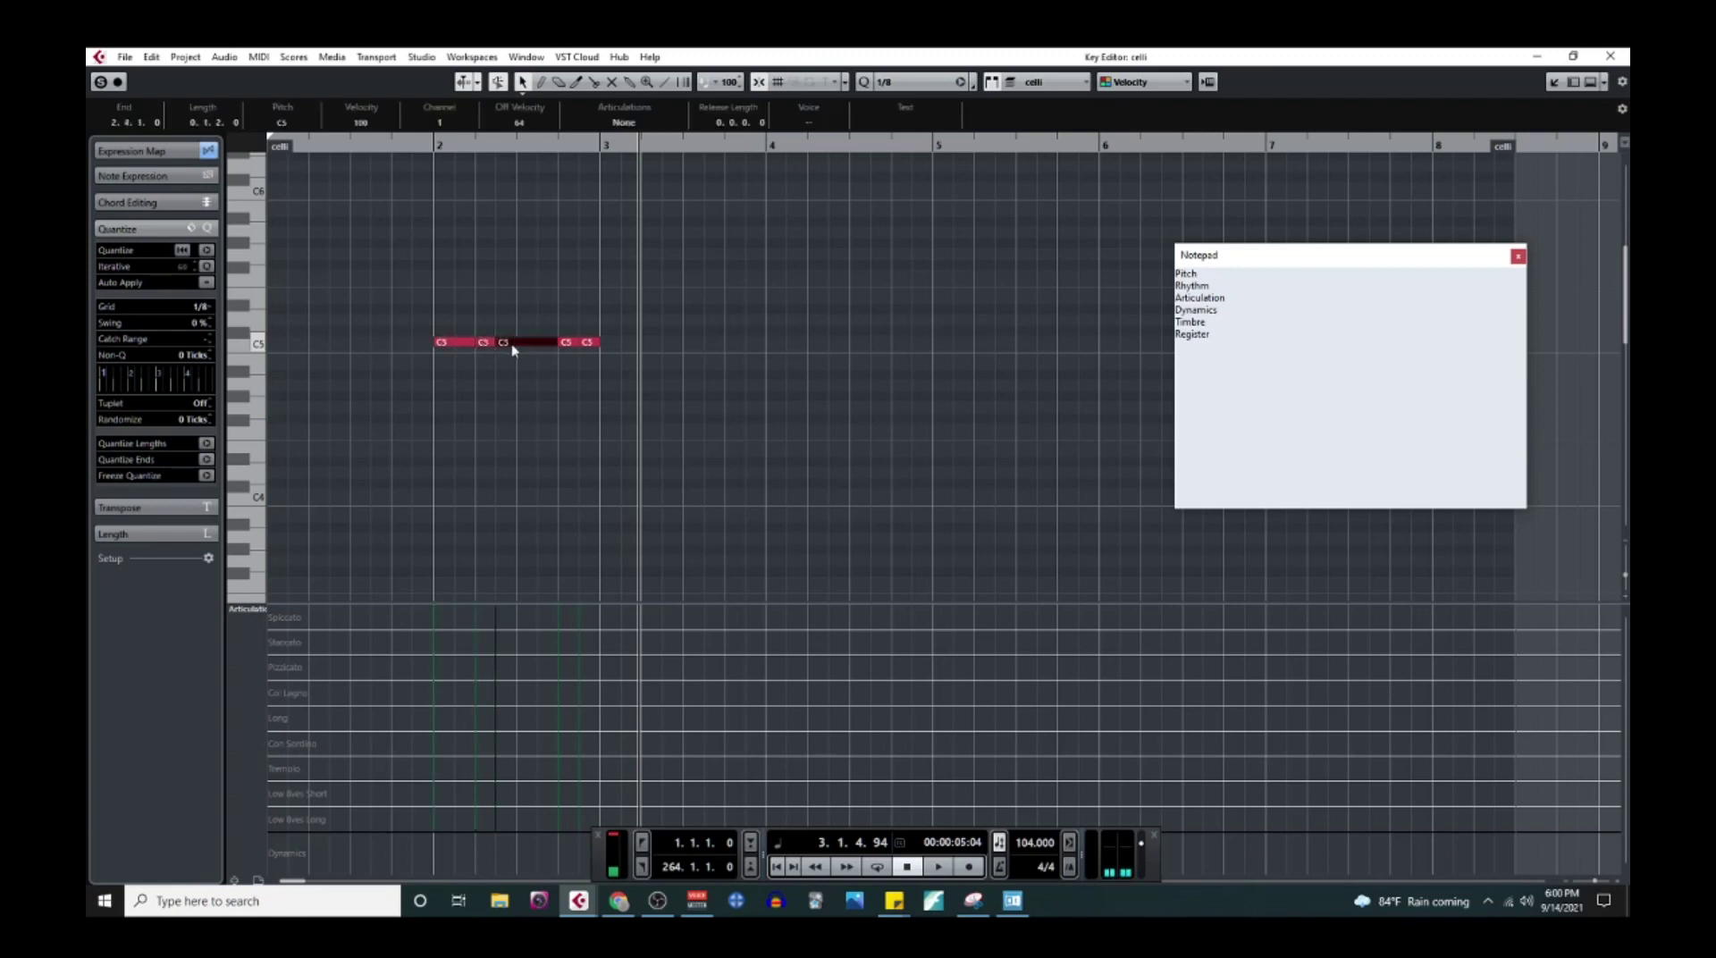
left_click(469, 345)
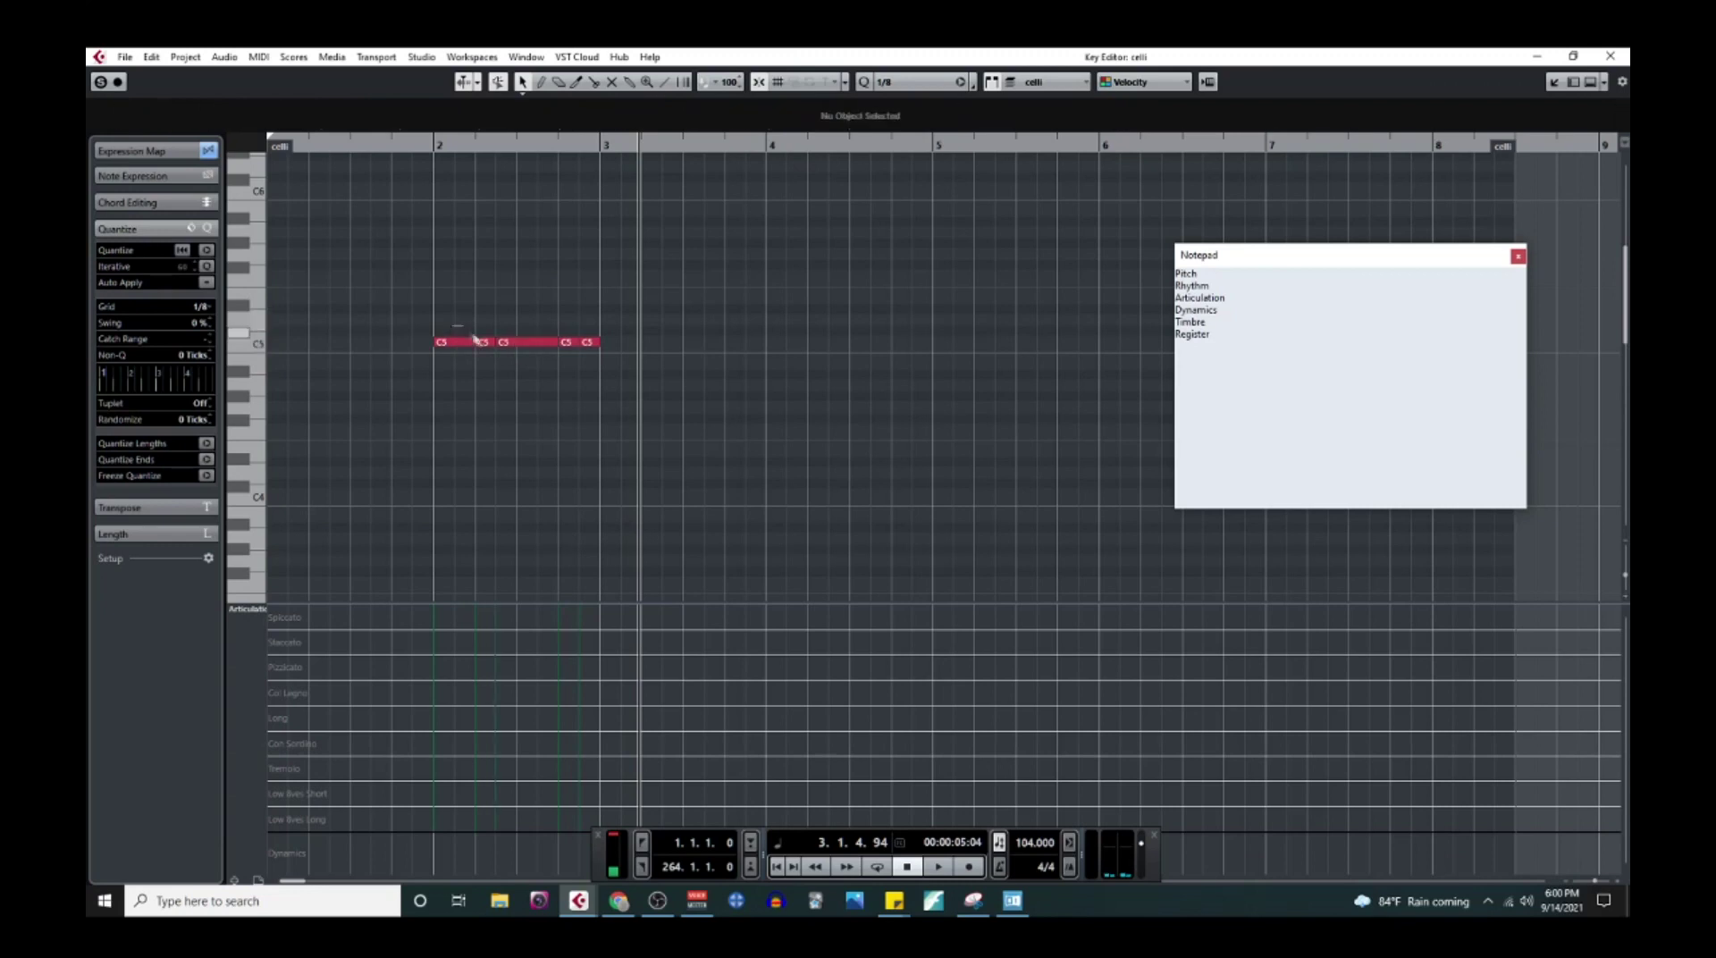
left_click(504, 374)
Step: Draw alternating articulations for bar 2: Long at 1.4.3, Staccato at 2.1.3, Long at 2.2.3 and Staccato at 2.4.1
right_click(466, 417)
left_click(465, 417)
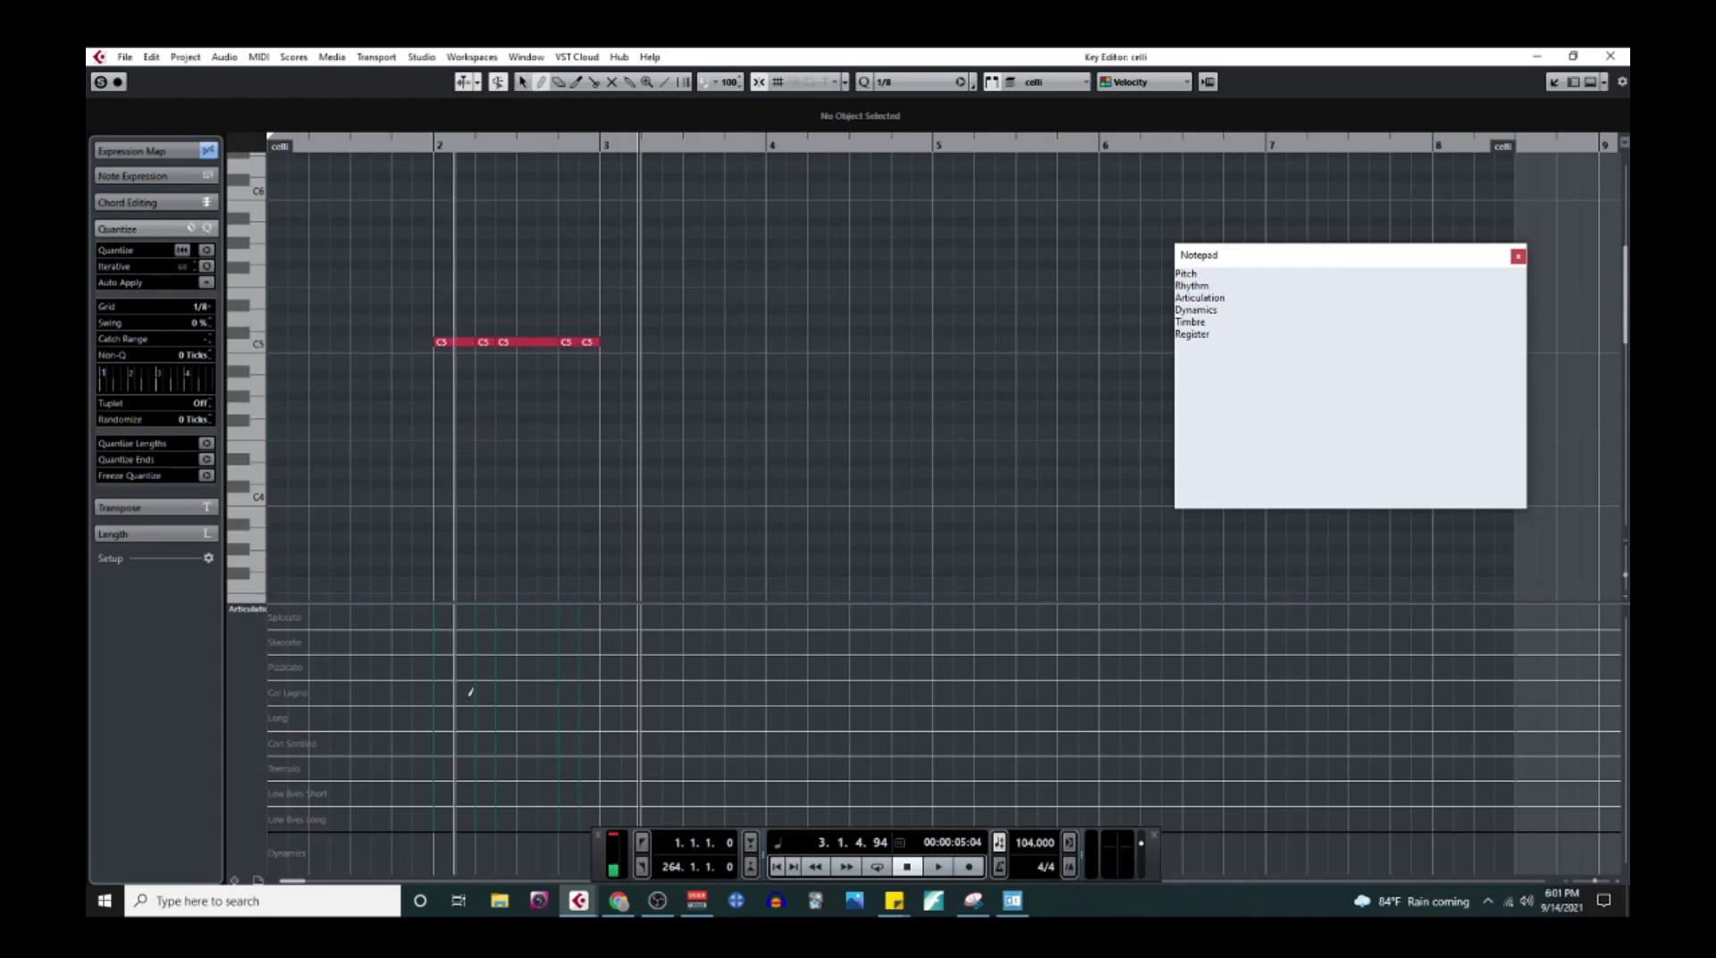
left_click(435, 708)
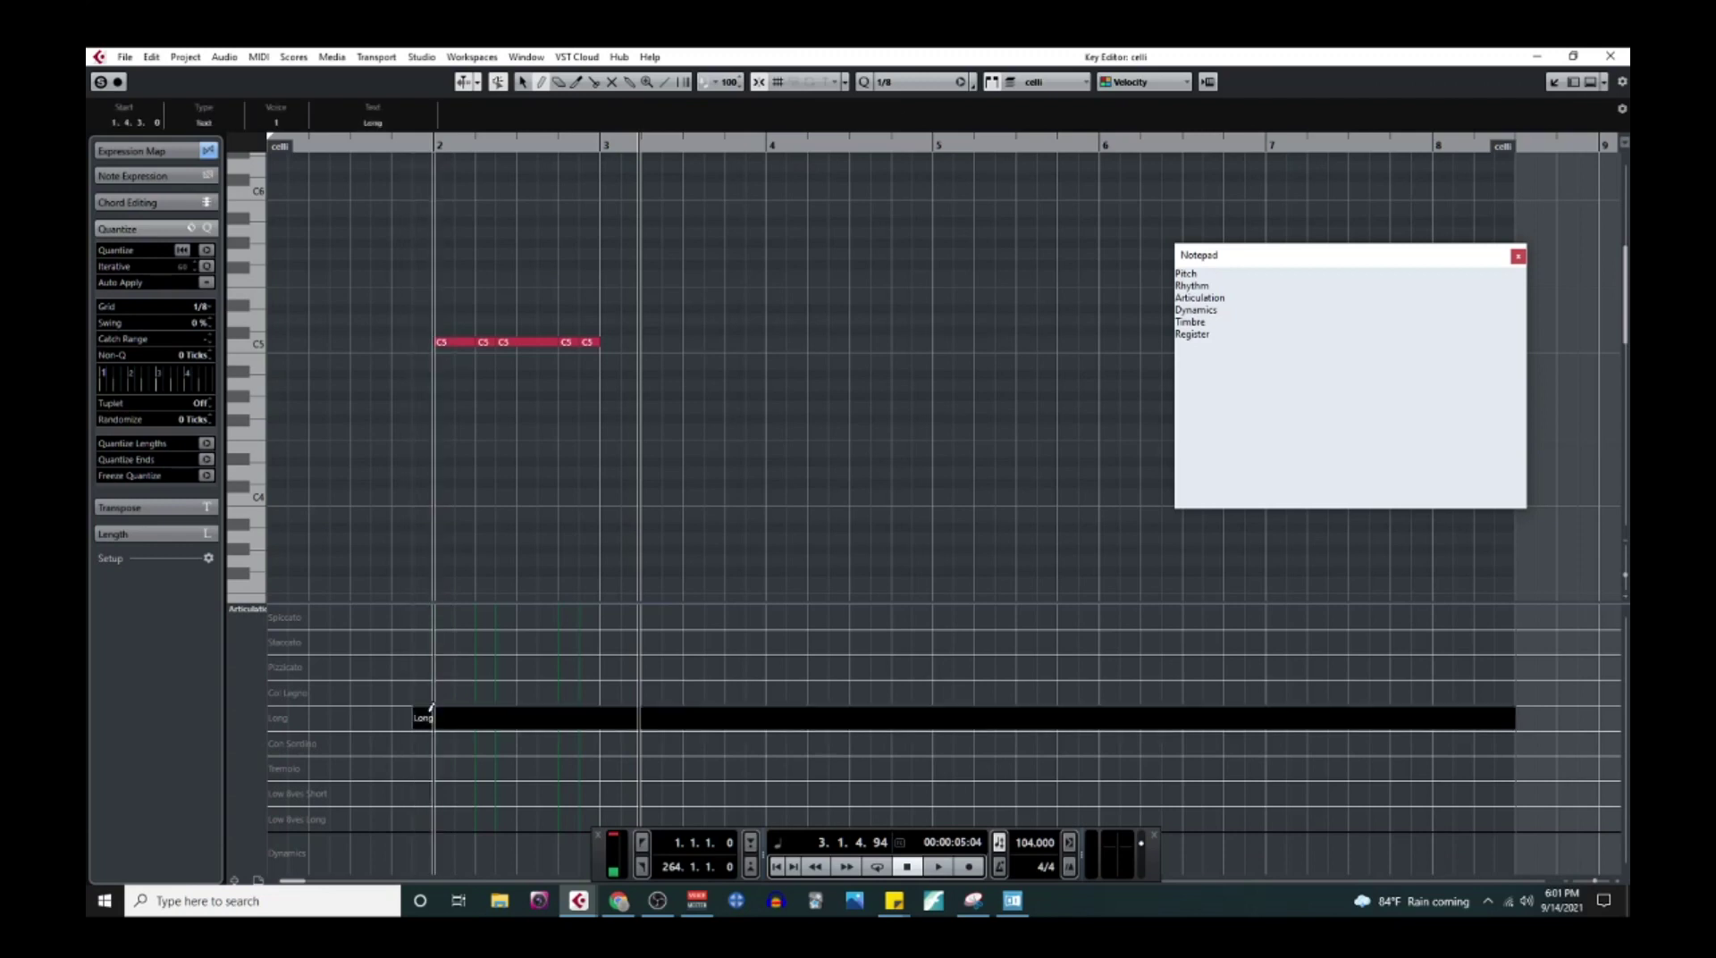
left_click(463, 642)
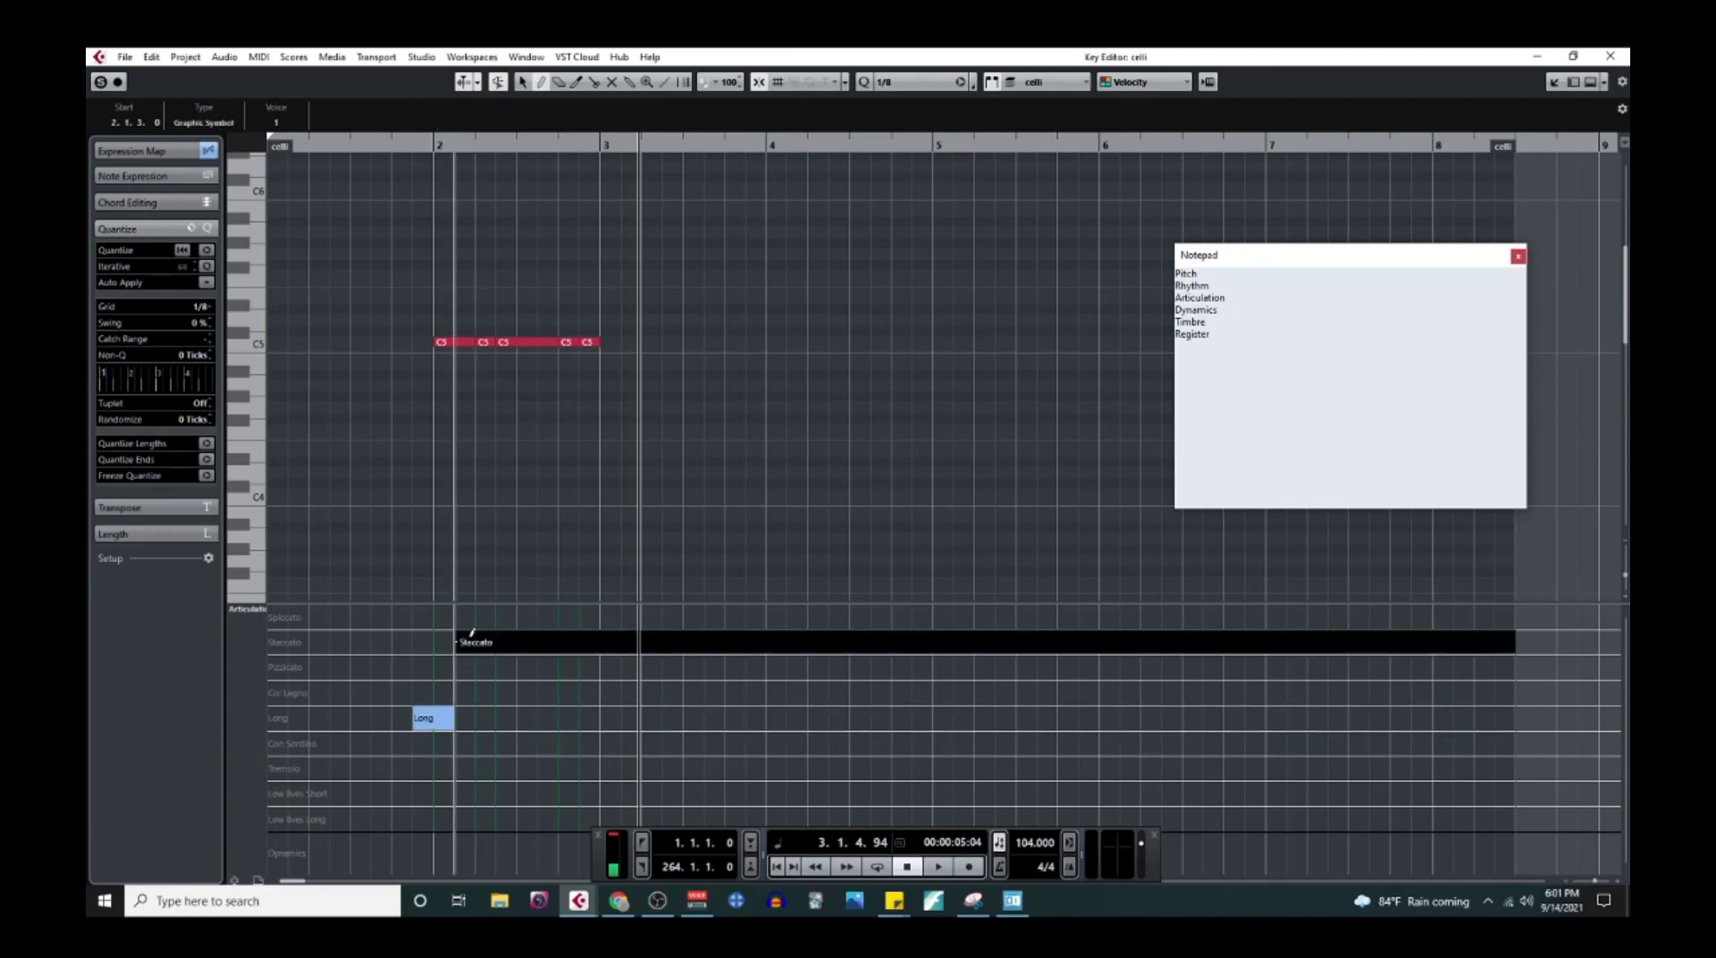
left_click(512, 717)
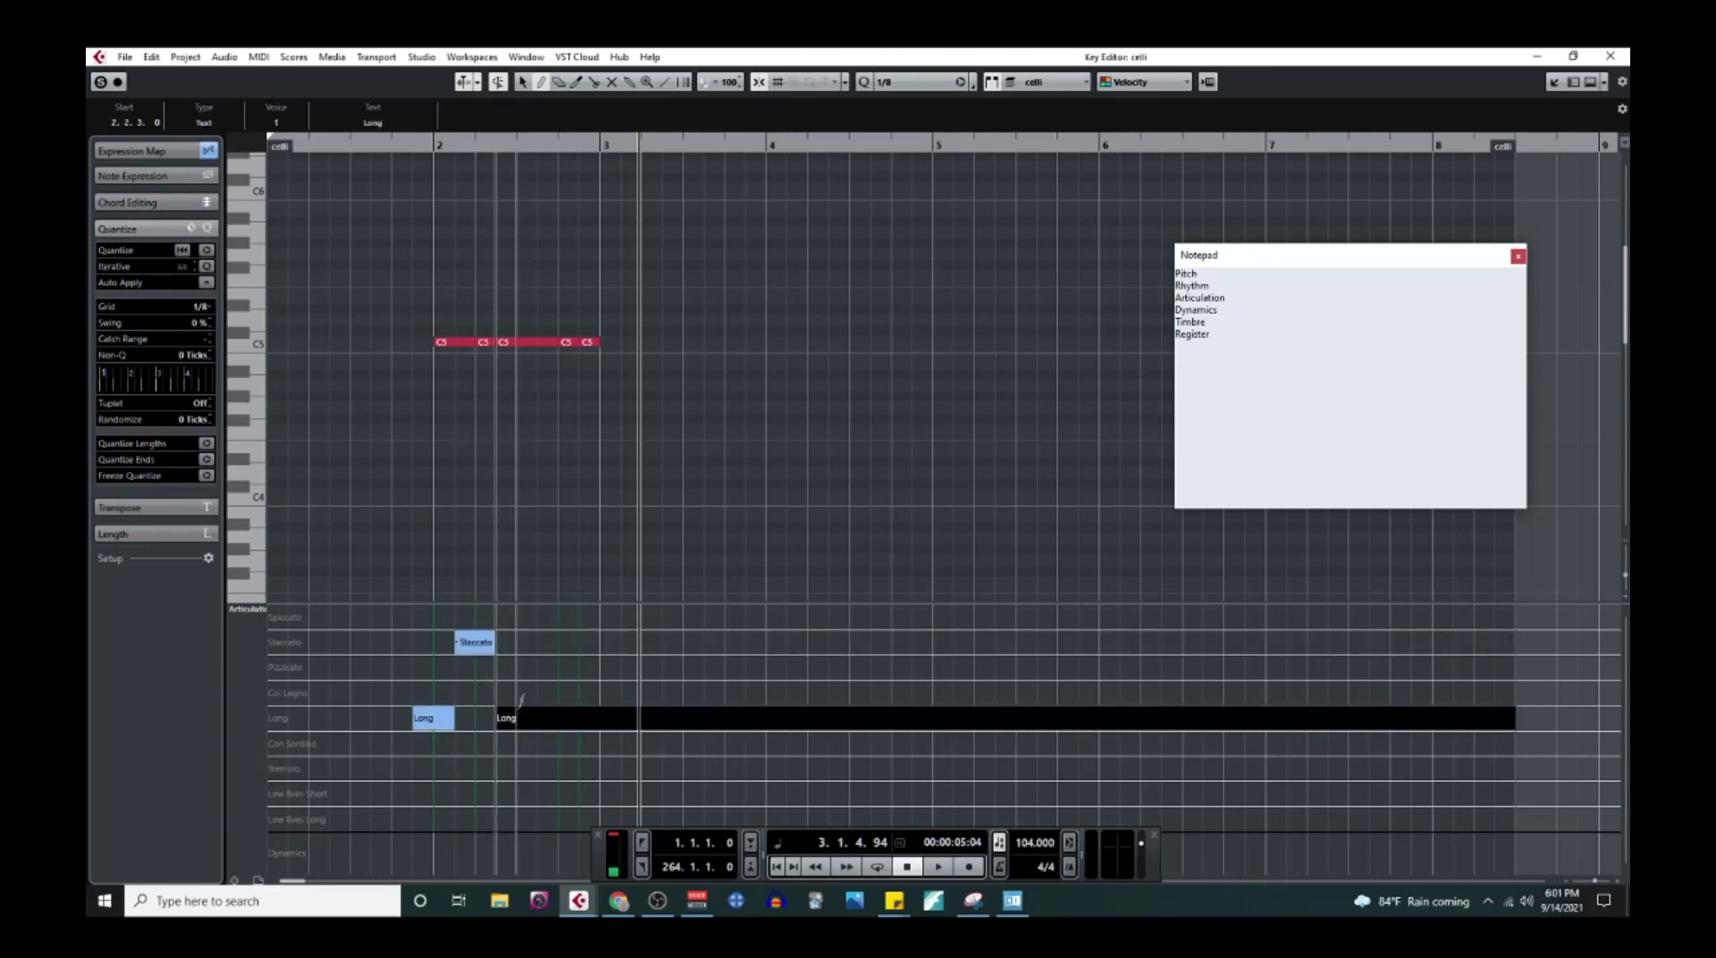
left_click(577, 635)
Step: Play back the bar 2 phrase from just before the bar and stop after it ends
left_click(413, 143)
key("space")
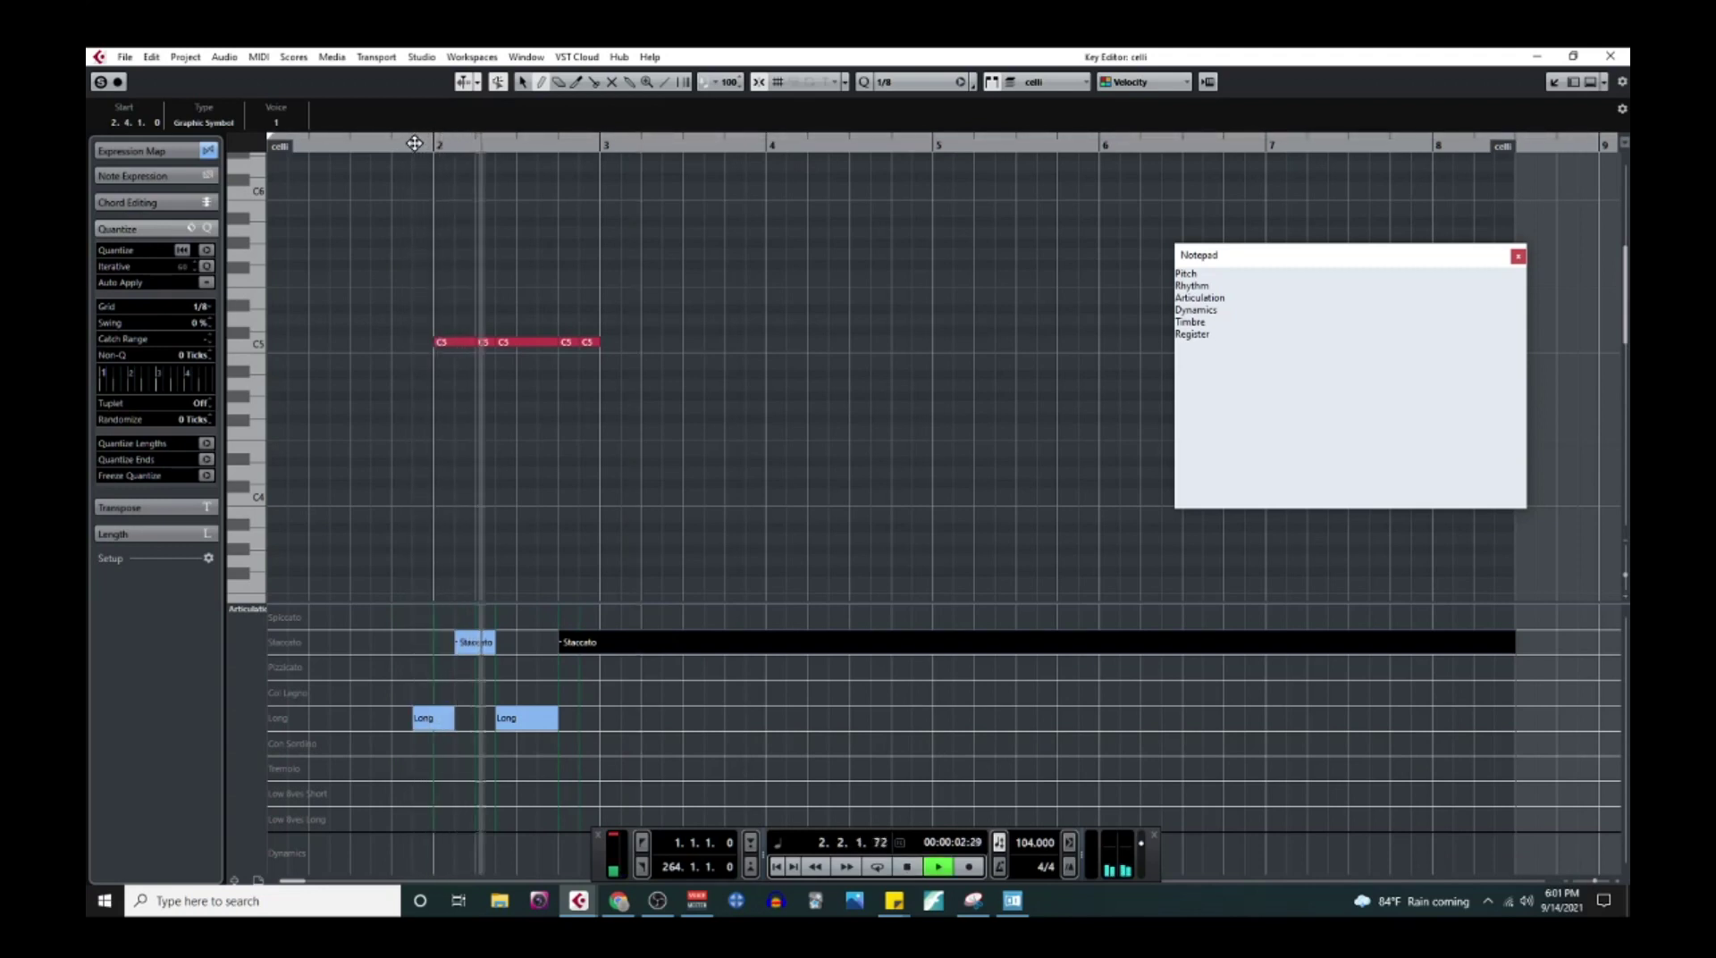
key("space")
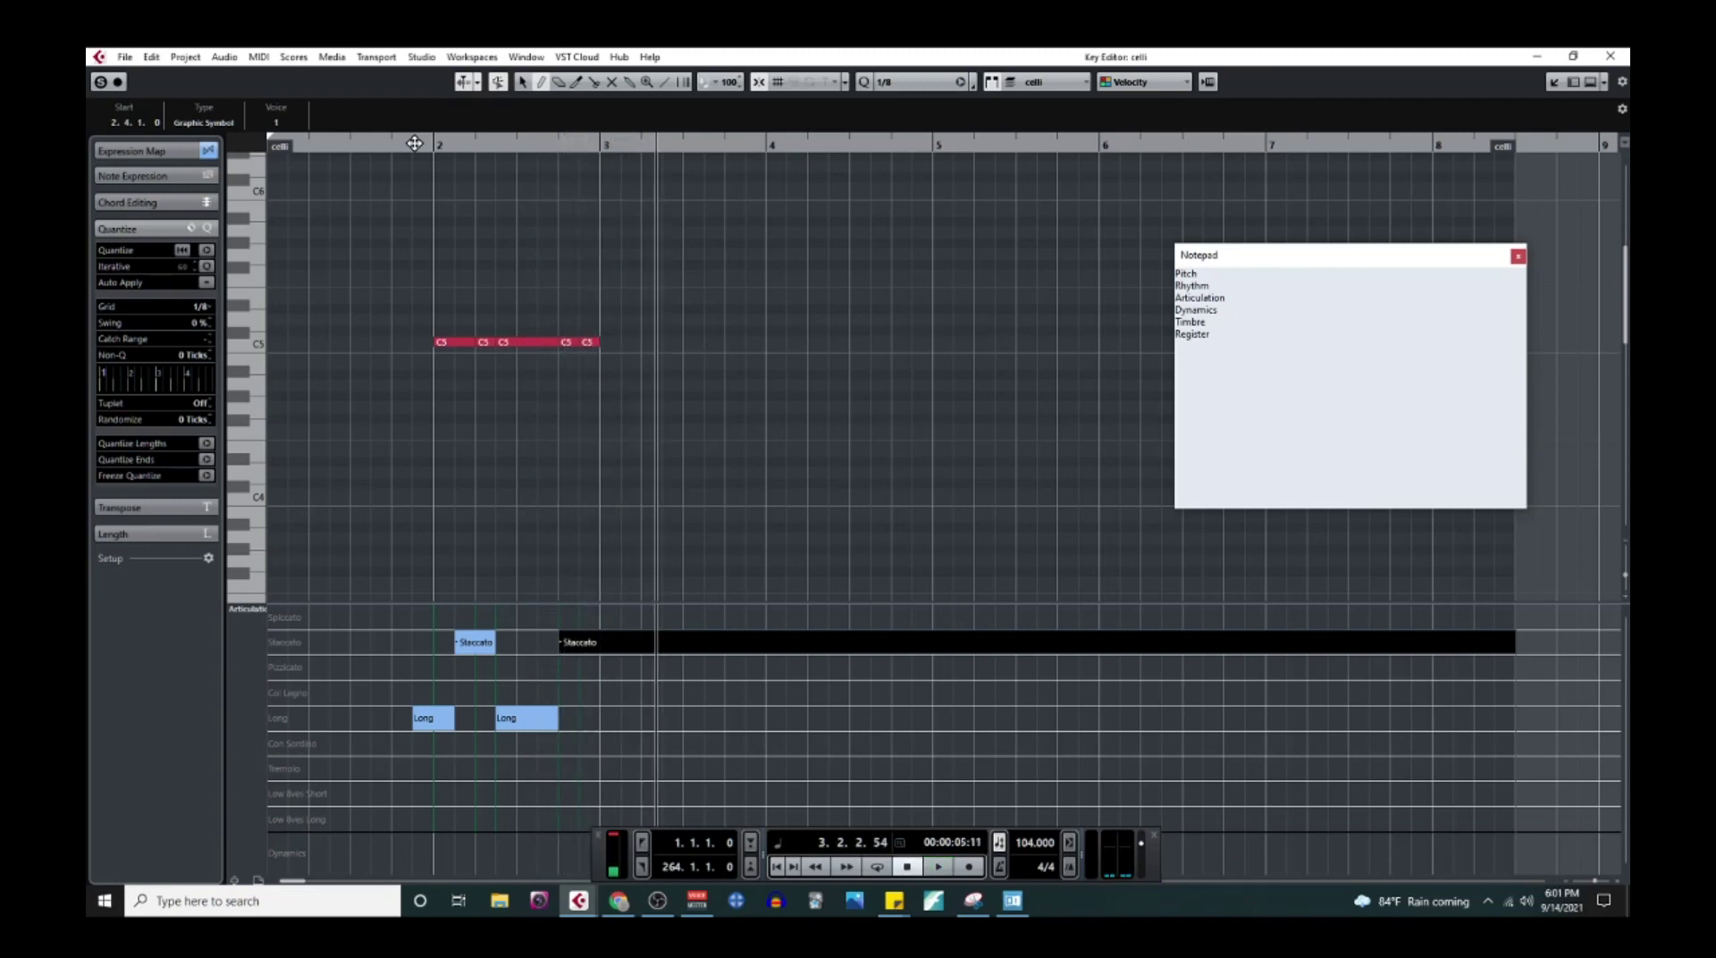
Step: Move all five C5 notes in bar 2 down to F4 and play the lowered phrase back
left_click_drag(441, 287, 591, 383)
left_click_drag(461, 344, 463, 439)
left_click(437, 144)
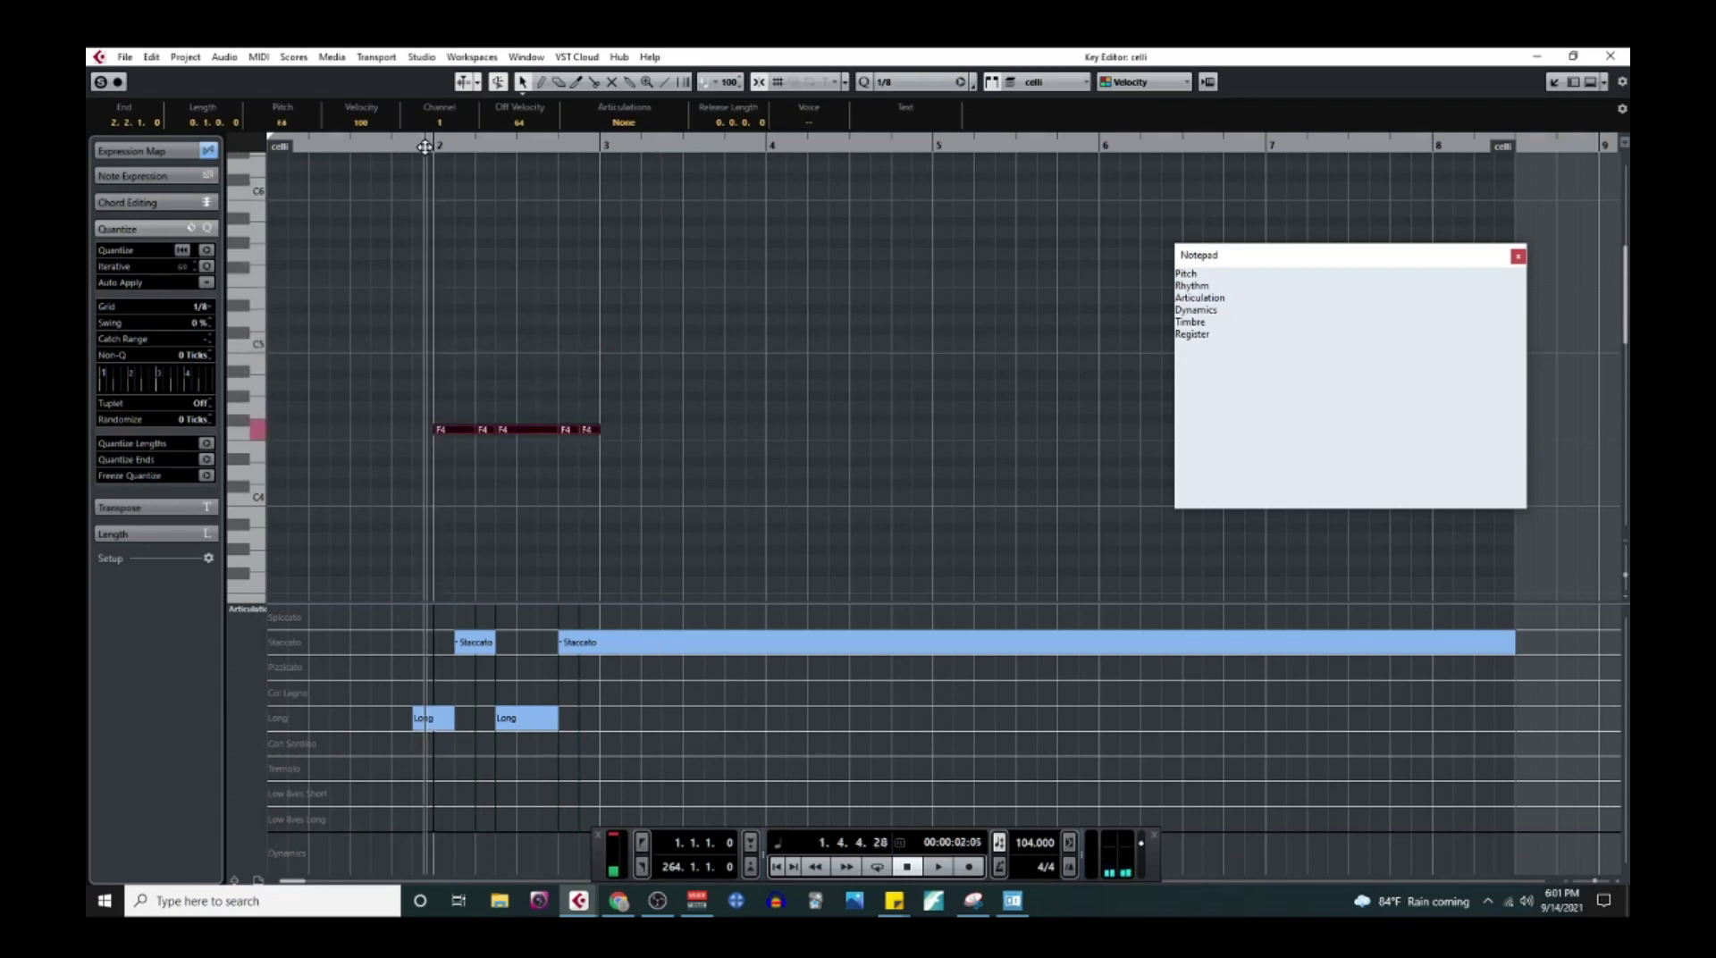
left_click(938, 866)
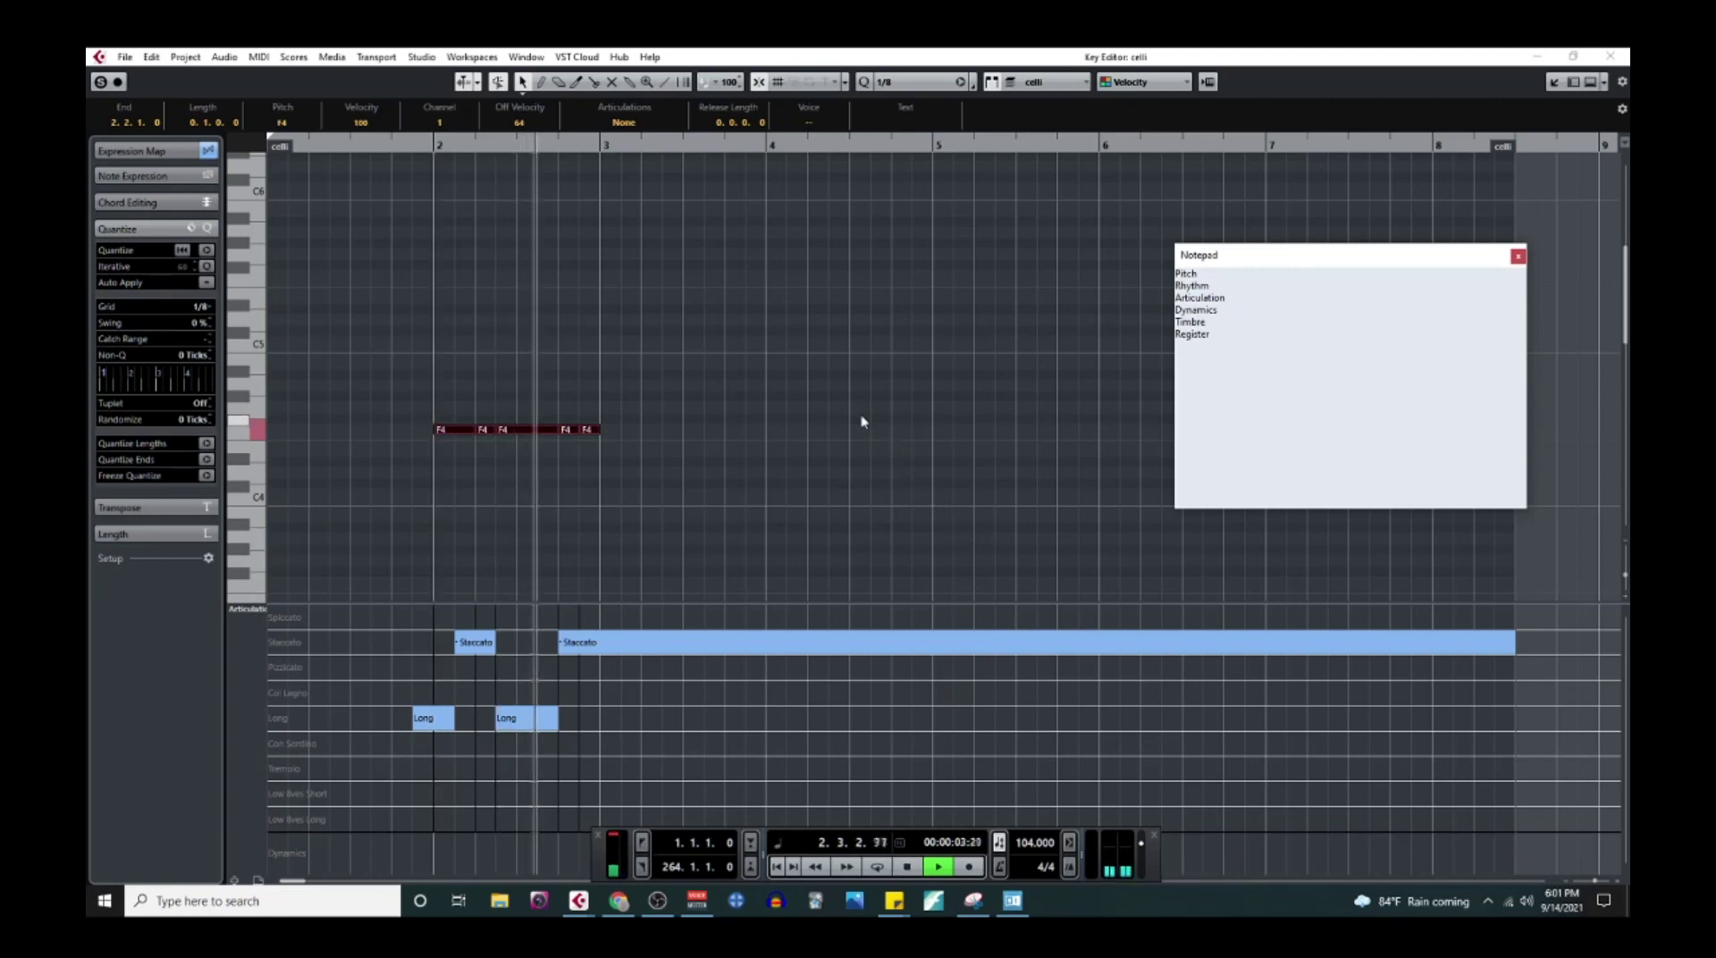
key("space")
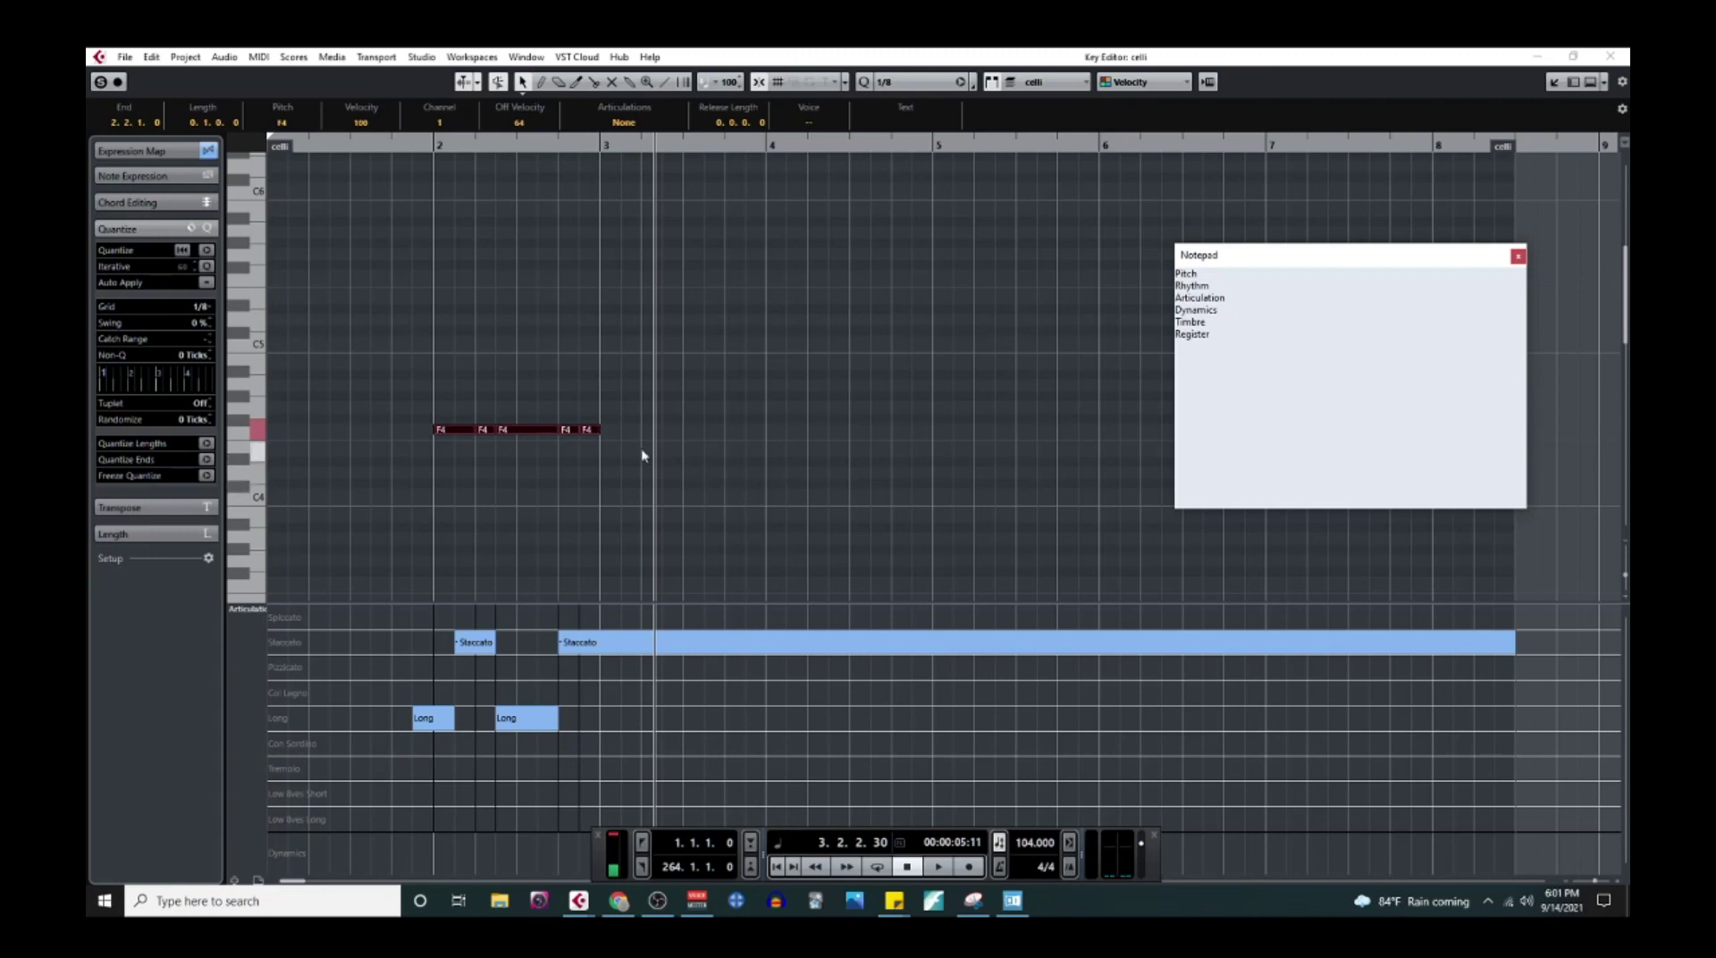
left_click(468, 379)
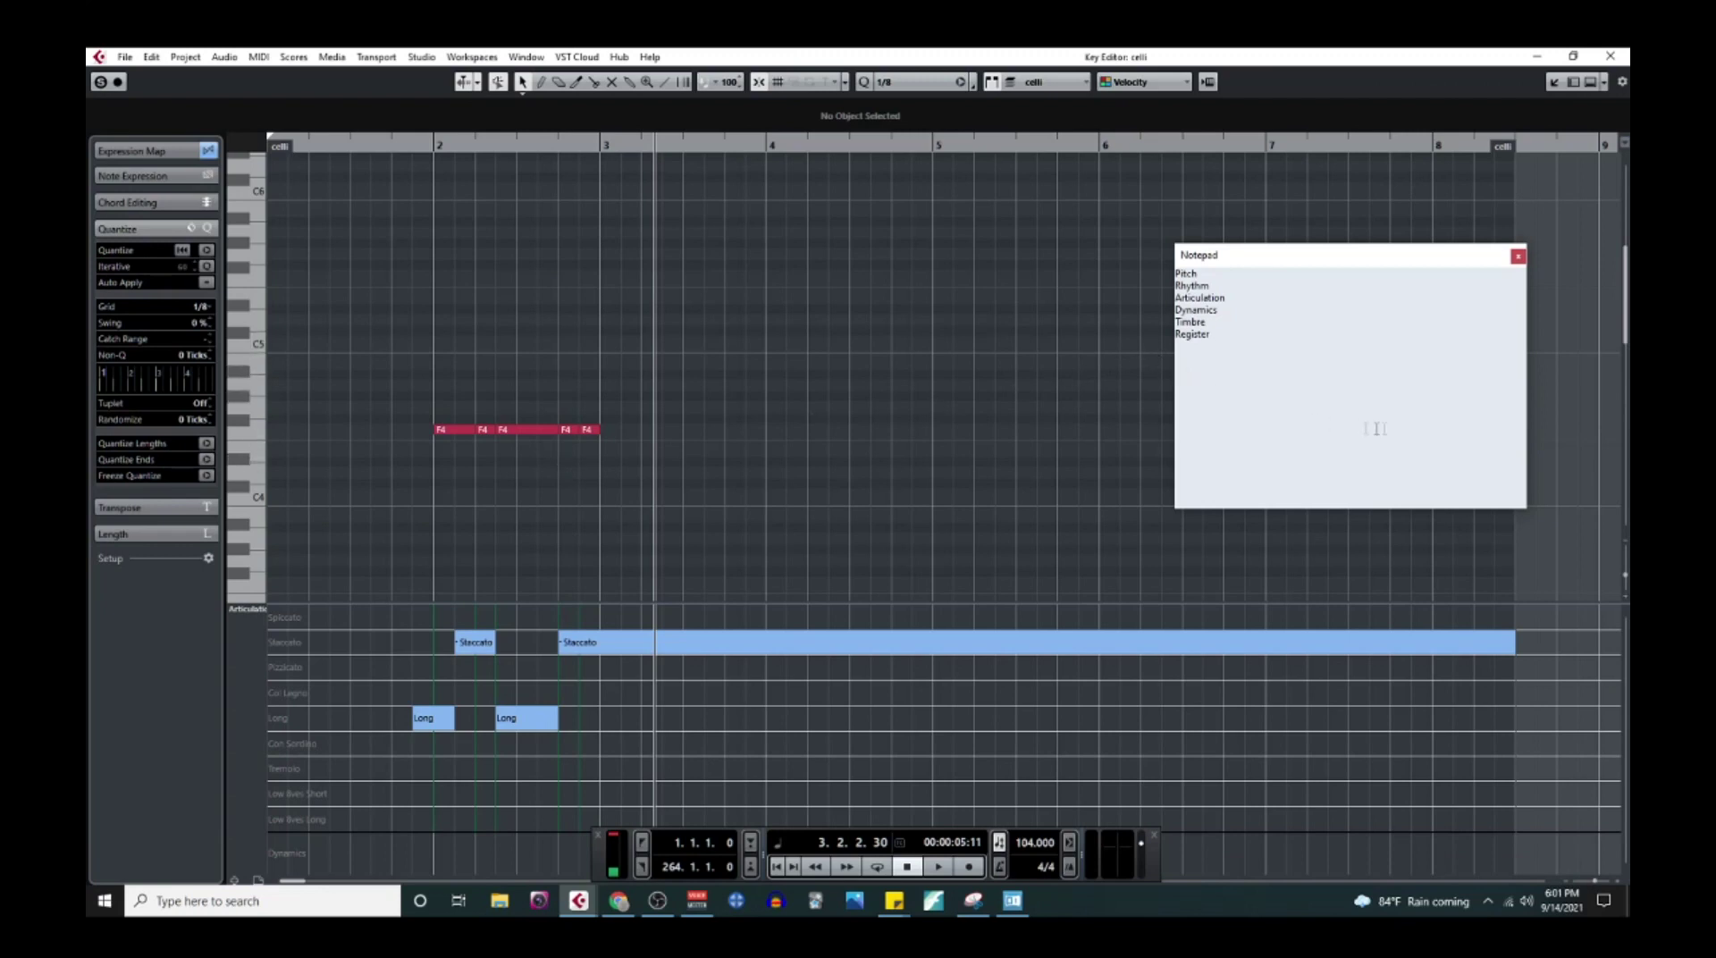
left_click(1210, 293)
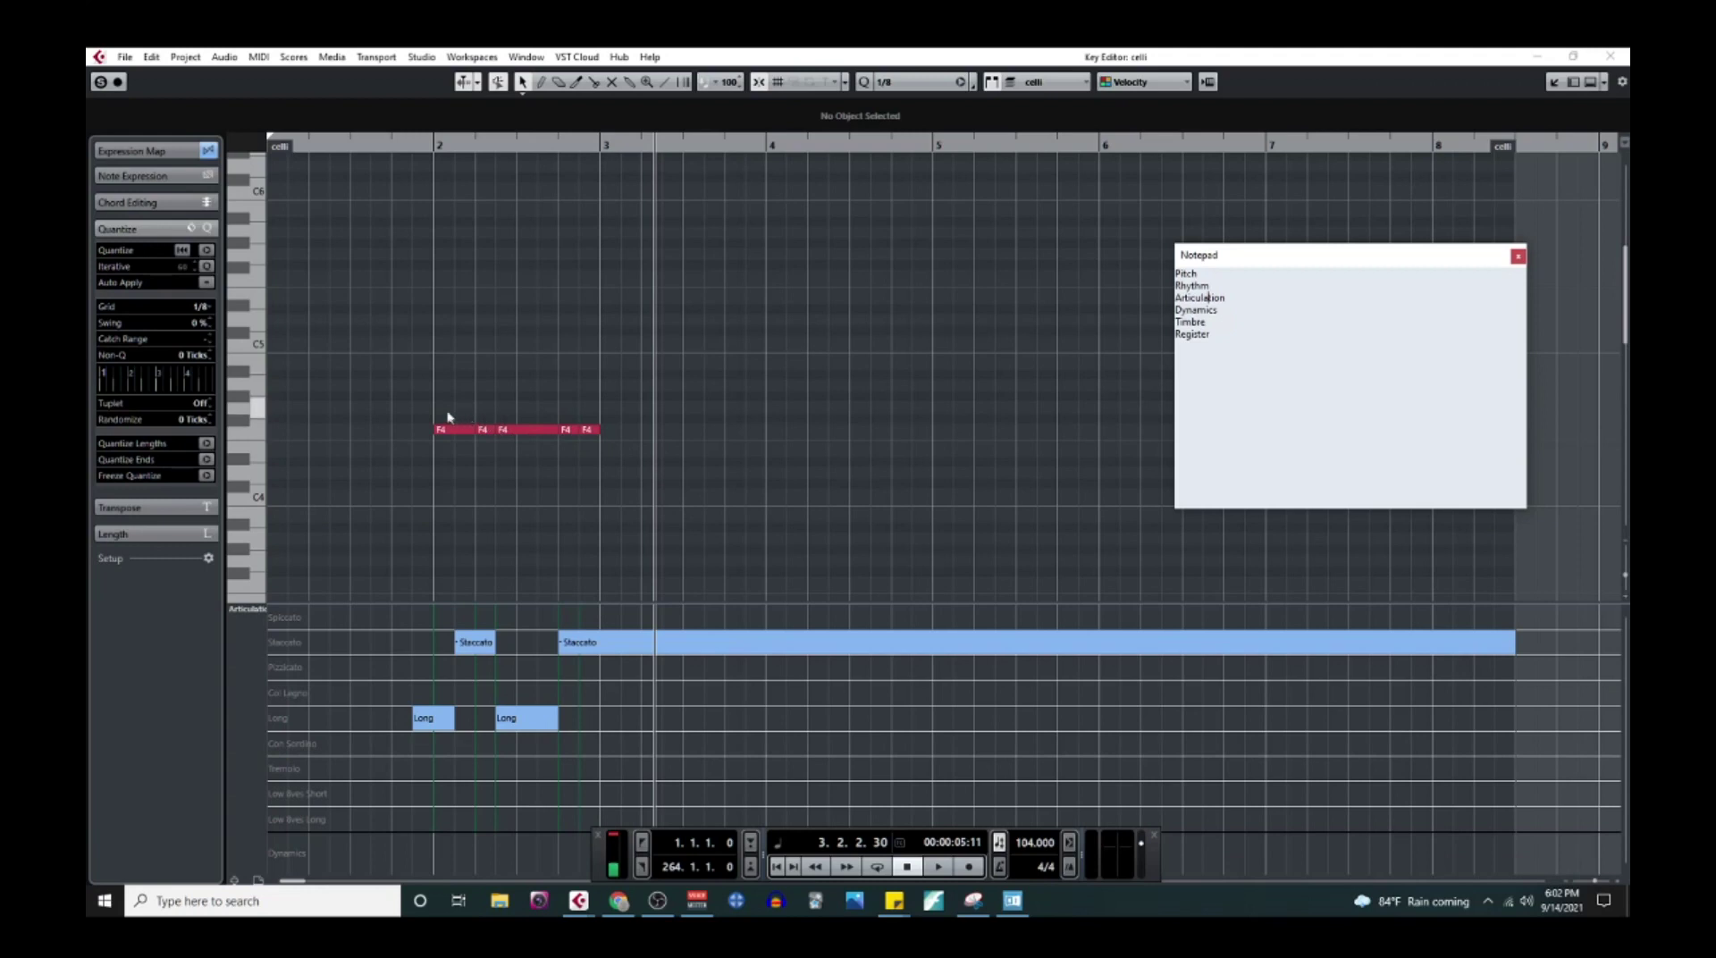
Step: Draw the same five-note rhythm on F4 in bar 4 and add a Long articulation at 3.4.3
right_click(751, 417)
left_click(774, 417)
left_click_drag(777, 428, 891, 425)
left_click(822, 426)
left_click(896, 428)
left_click(916, 428)
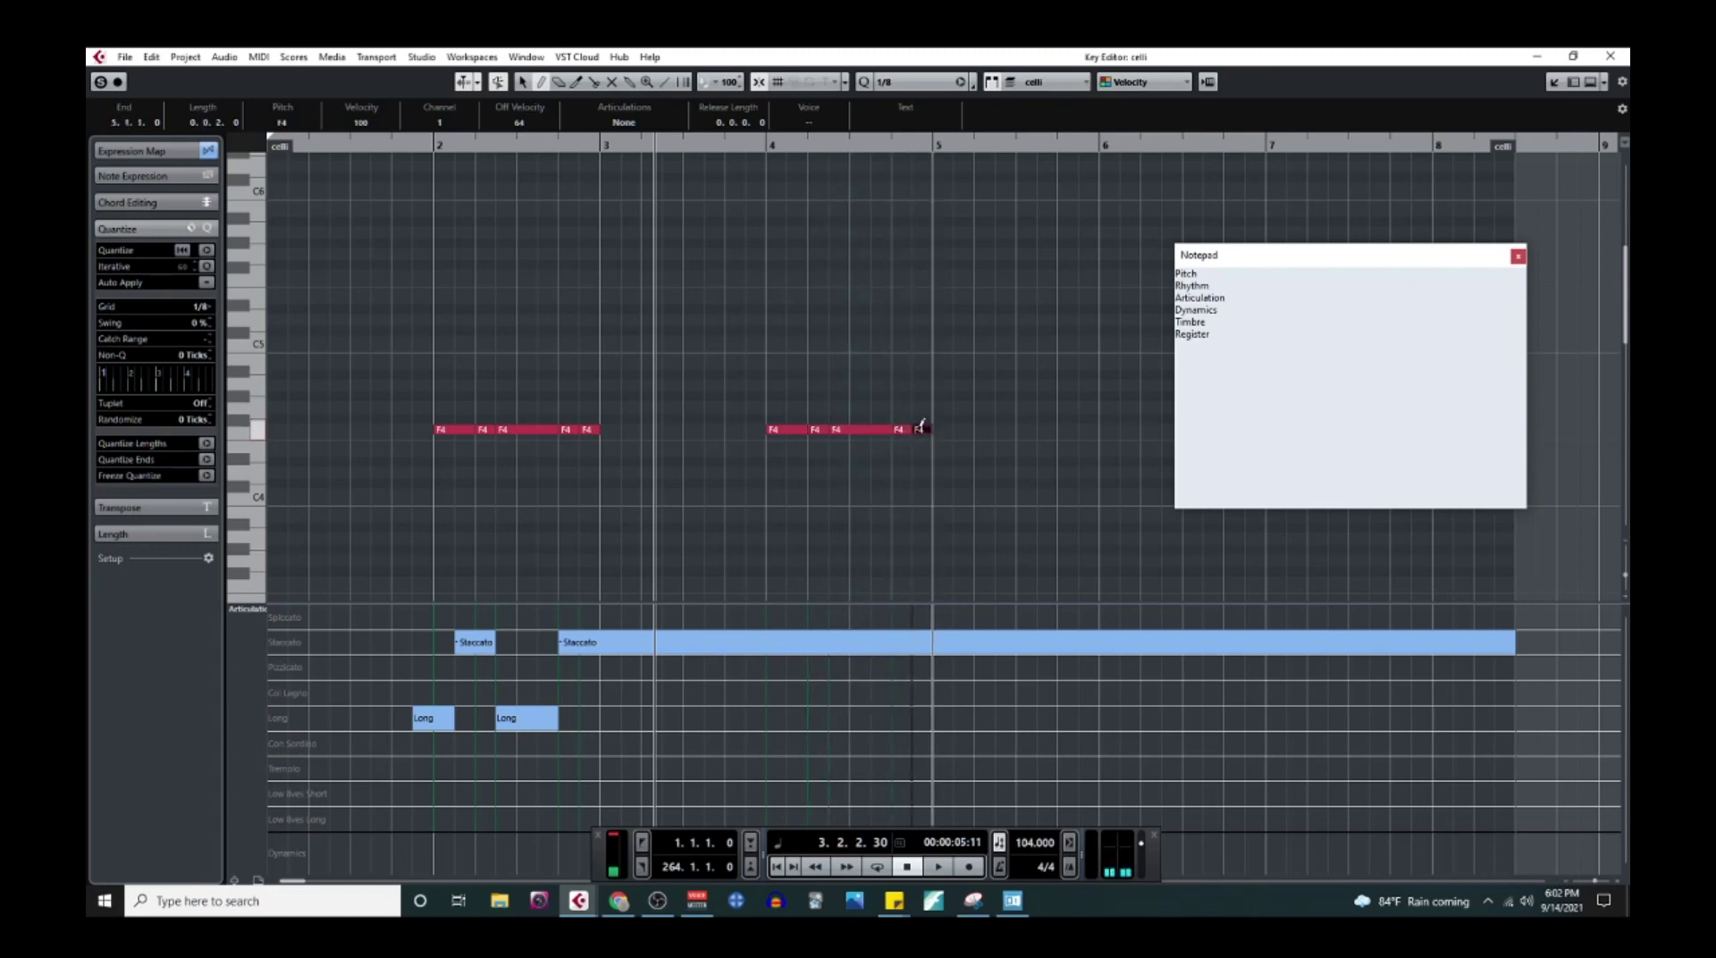
left_click(745, 715)
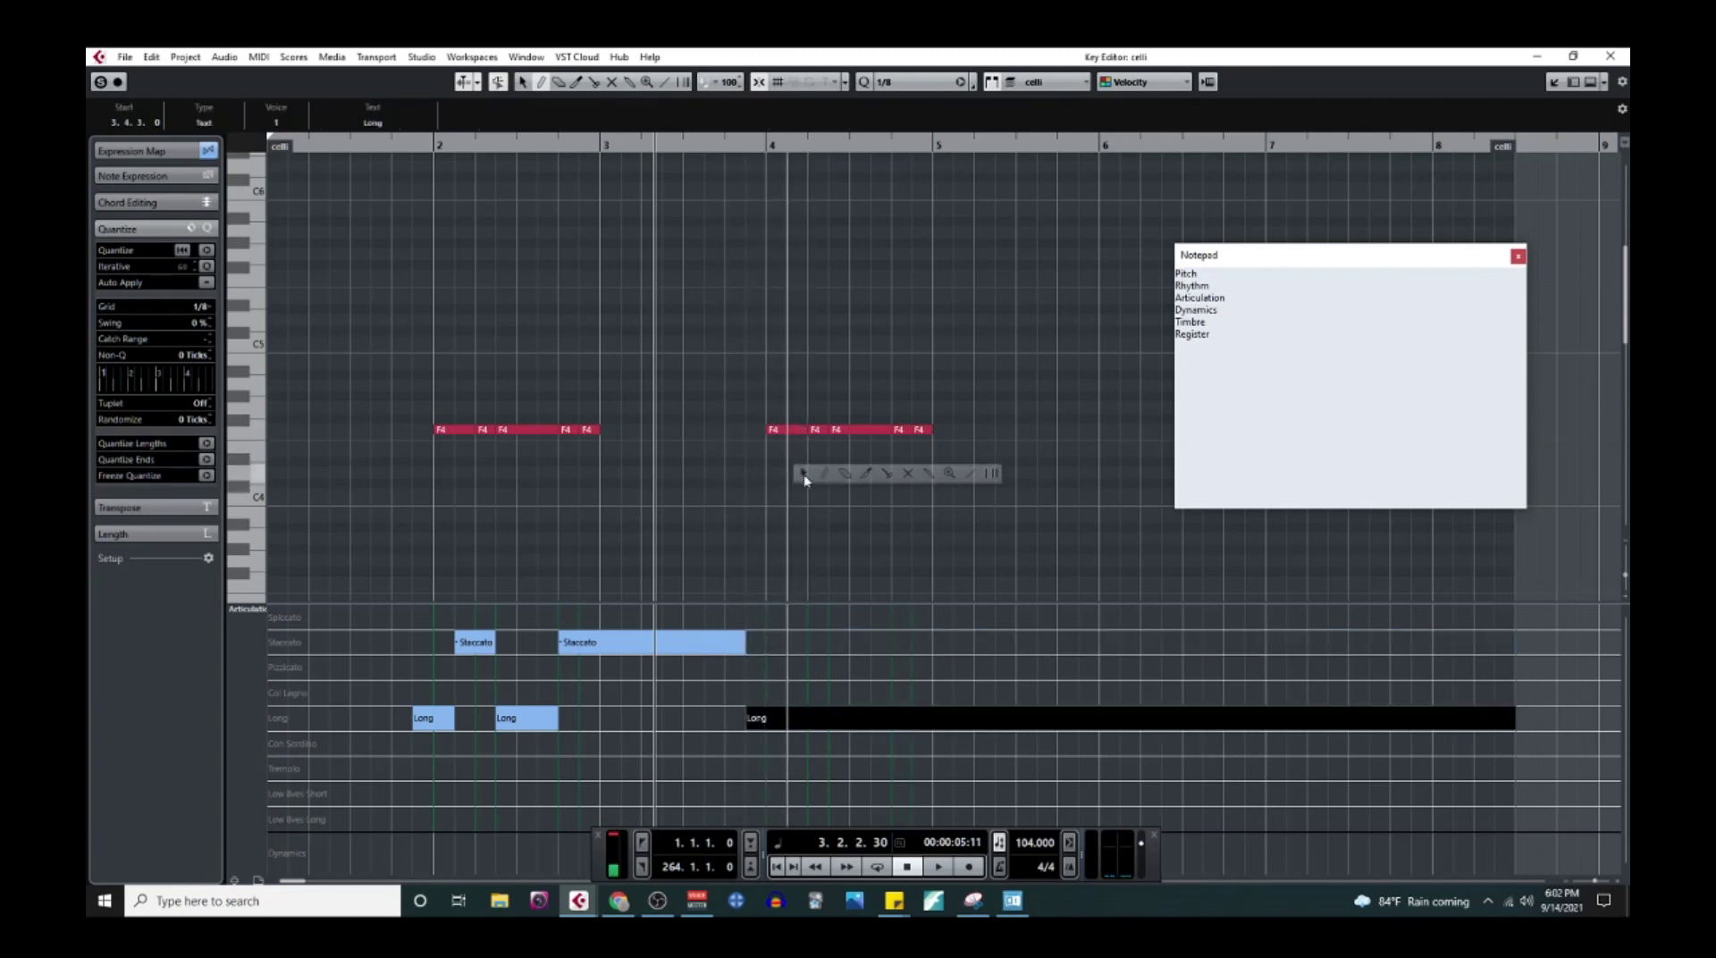
Step: Duplicate the F4 phrase at the start of bar 4 one octave higher on F5 and one octave lower on F3
left_click_drag(785, 390, 954, 455)
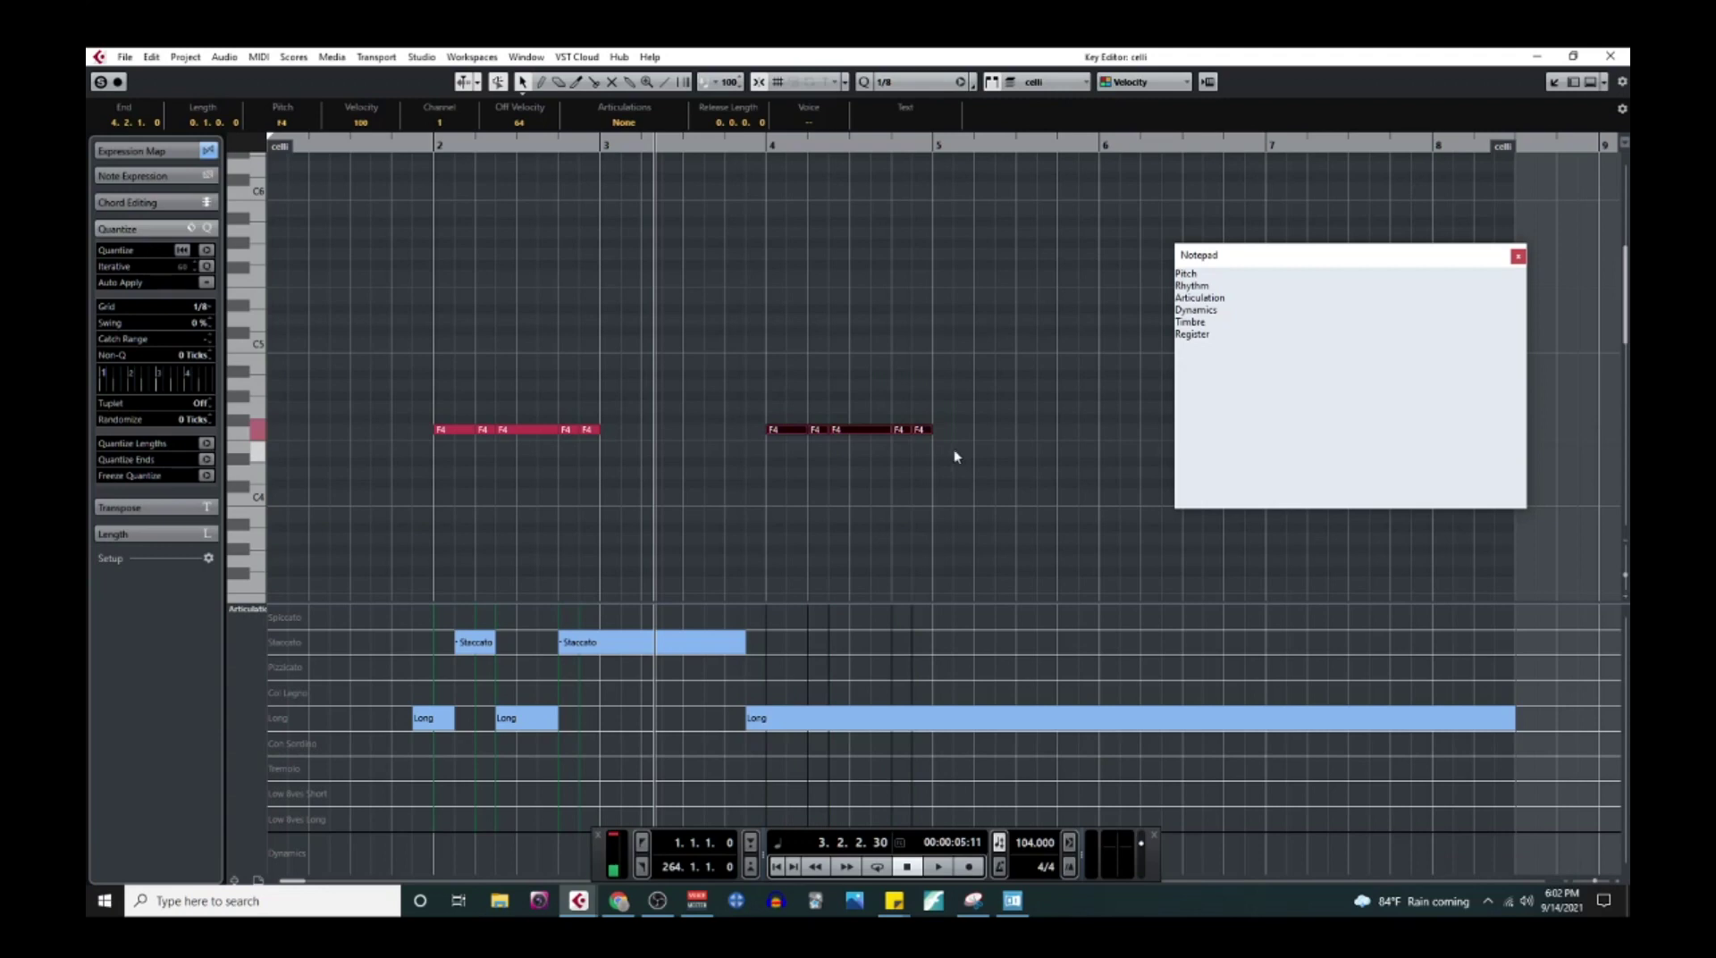
left_click(766, 143)
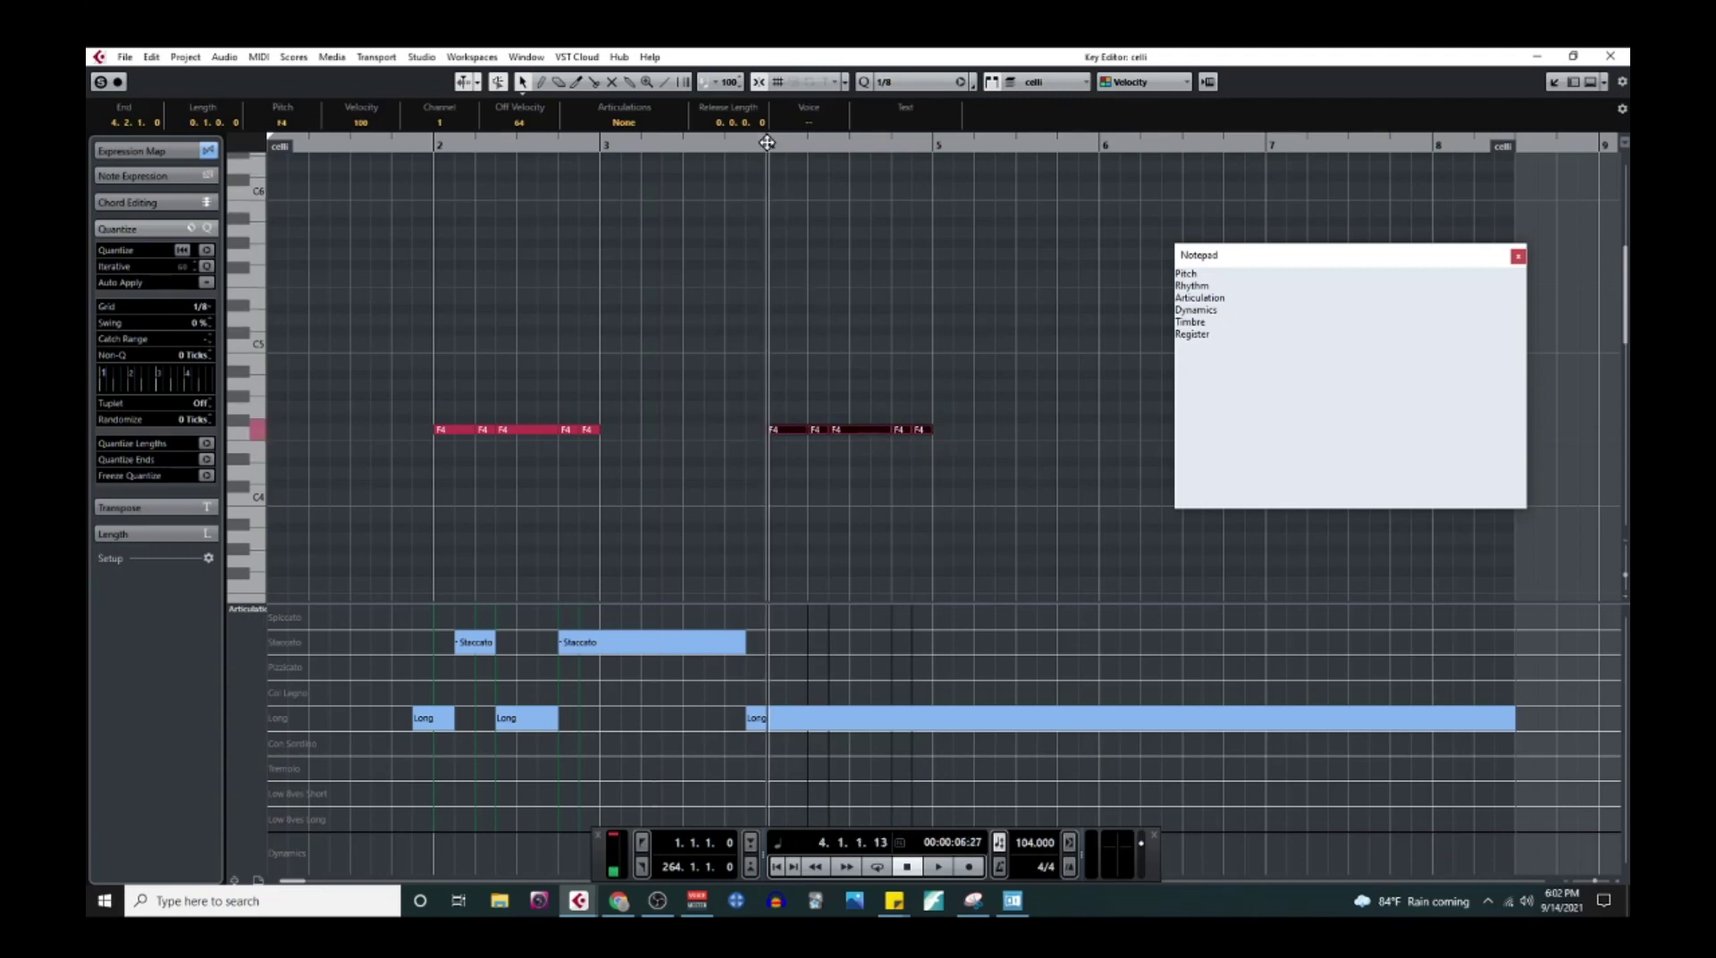
key("ctrl+shift+a")
key("ctrl+v")
key("shift+Up")
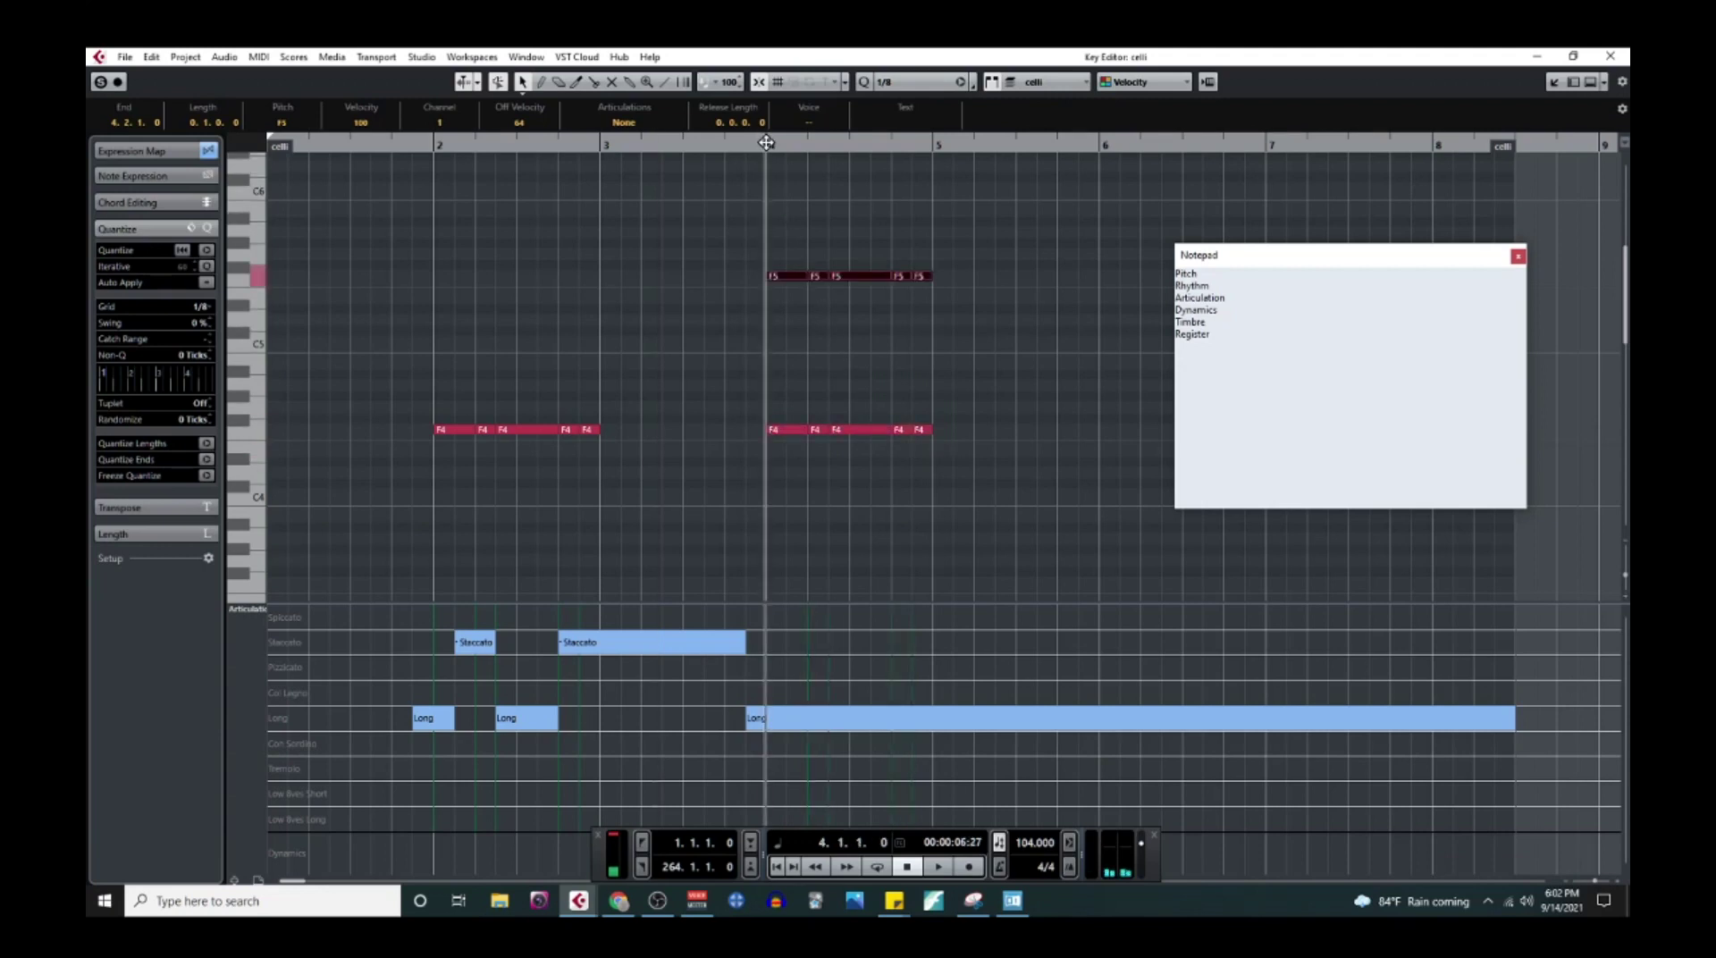
key("ctrl+v")
key("shift+Down")
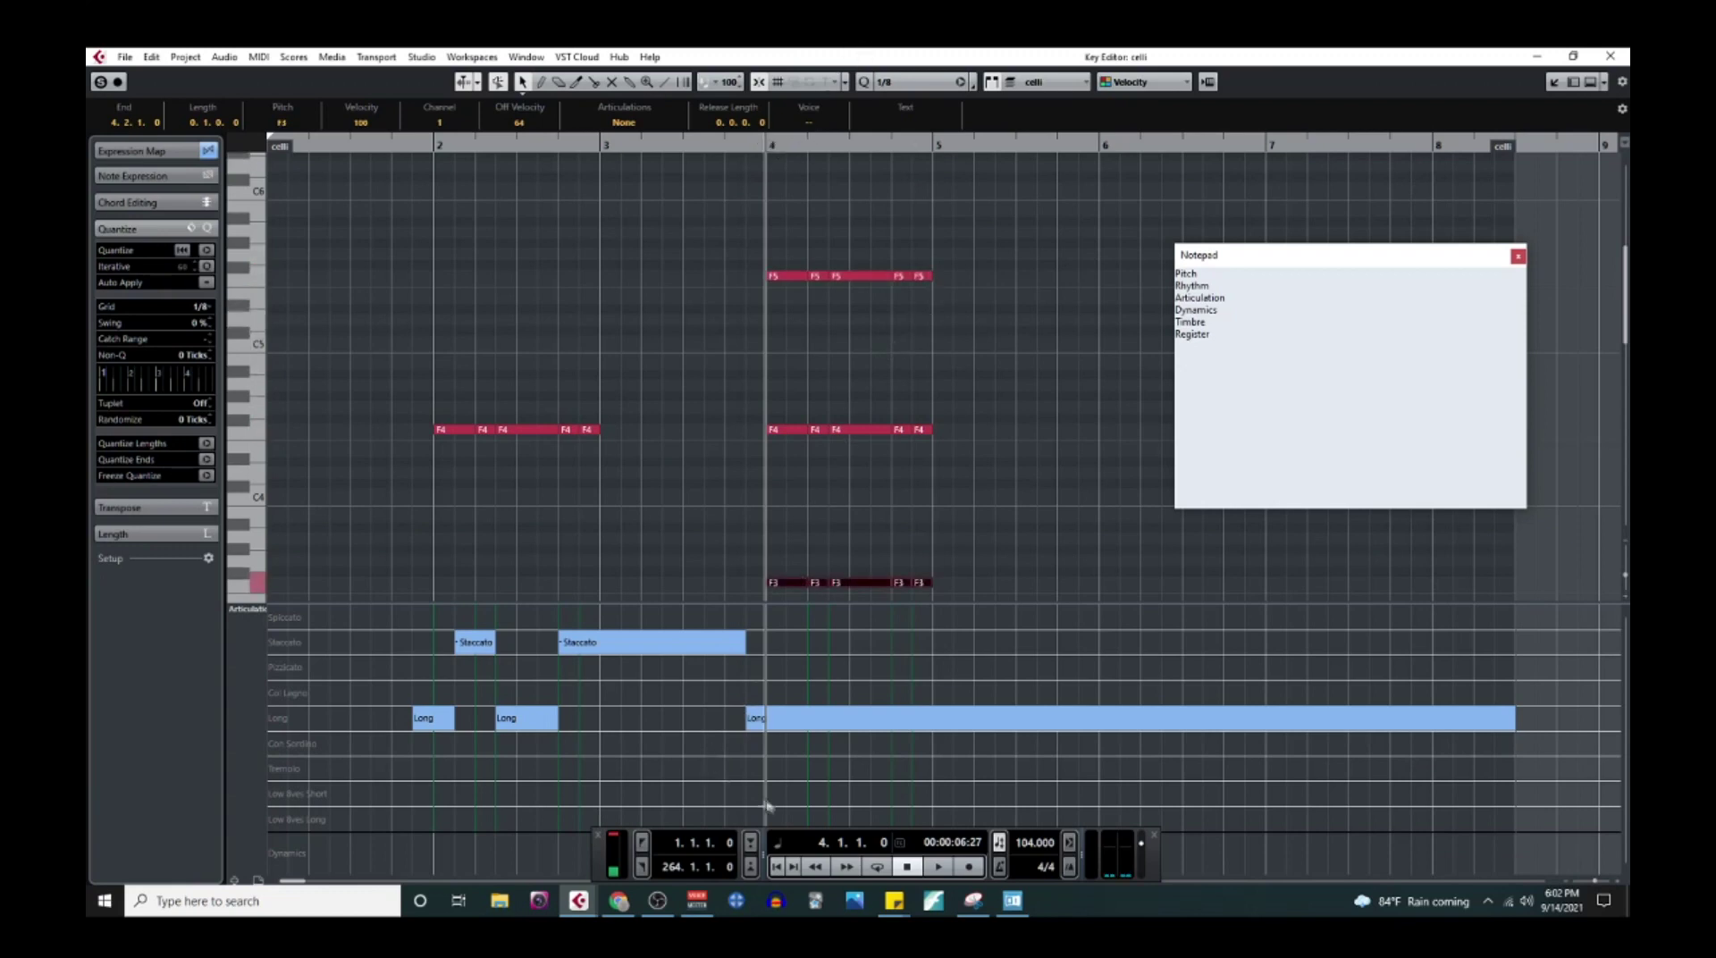
Step: Play back the octave-layered phrase in bar 4 and move the Notepad window clear of the upcoming bars
left_click(937, 863)
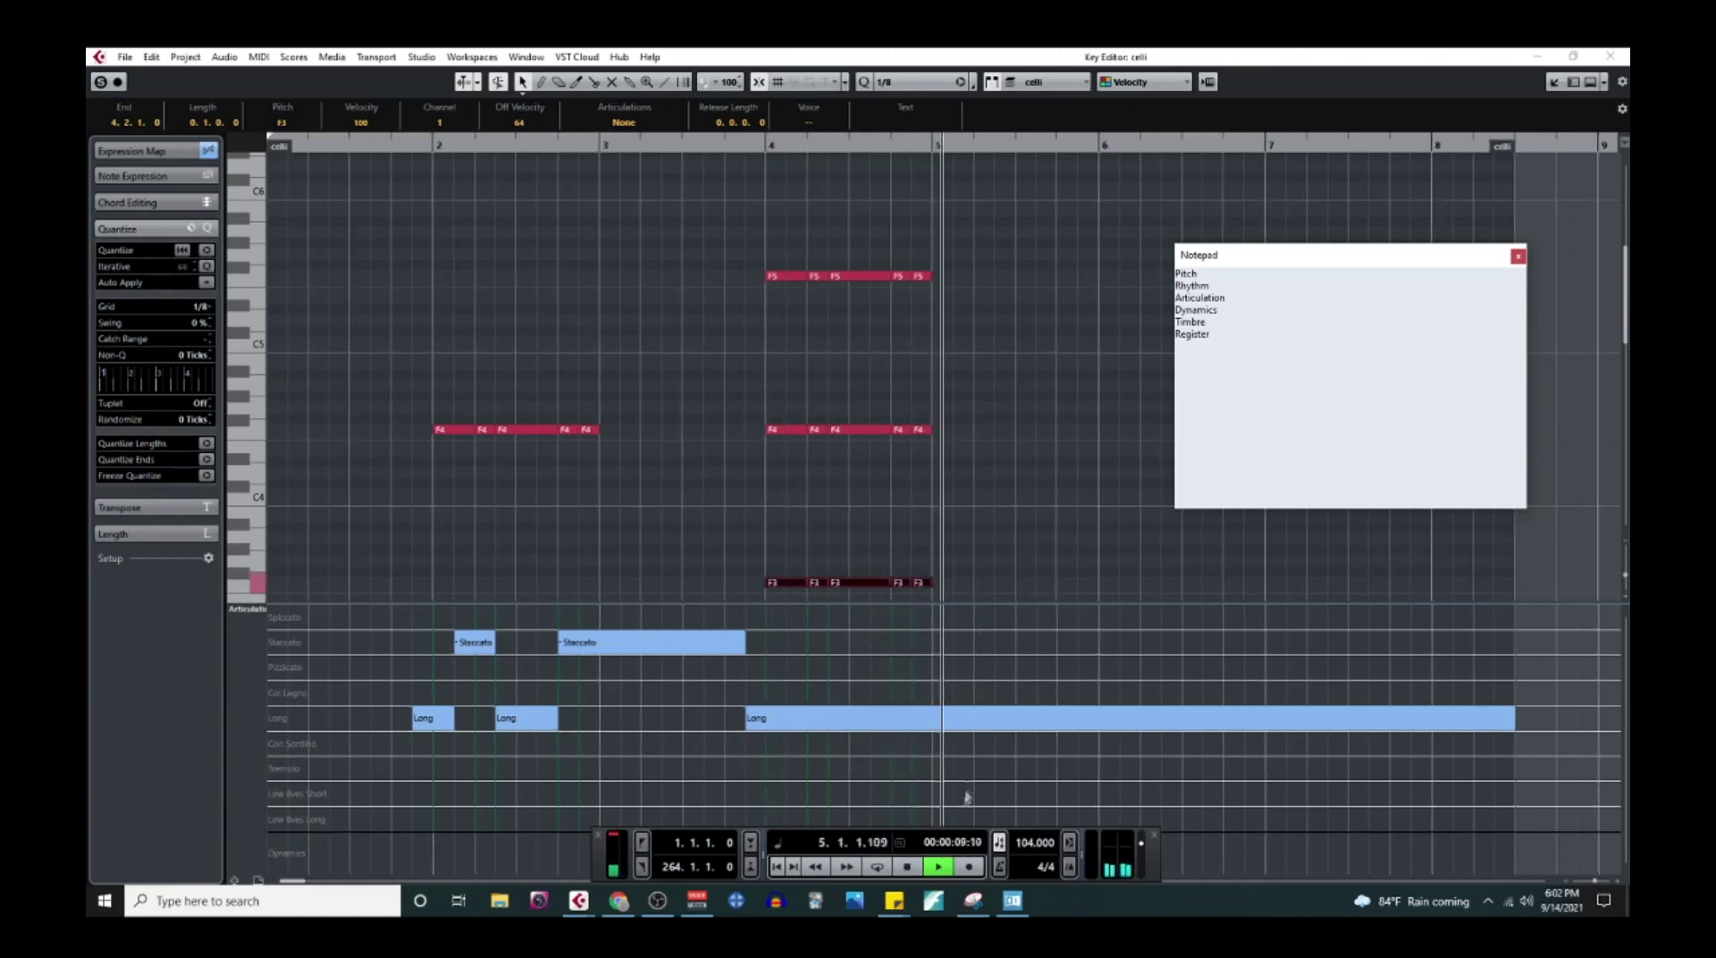
key("space")
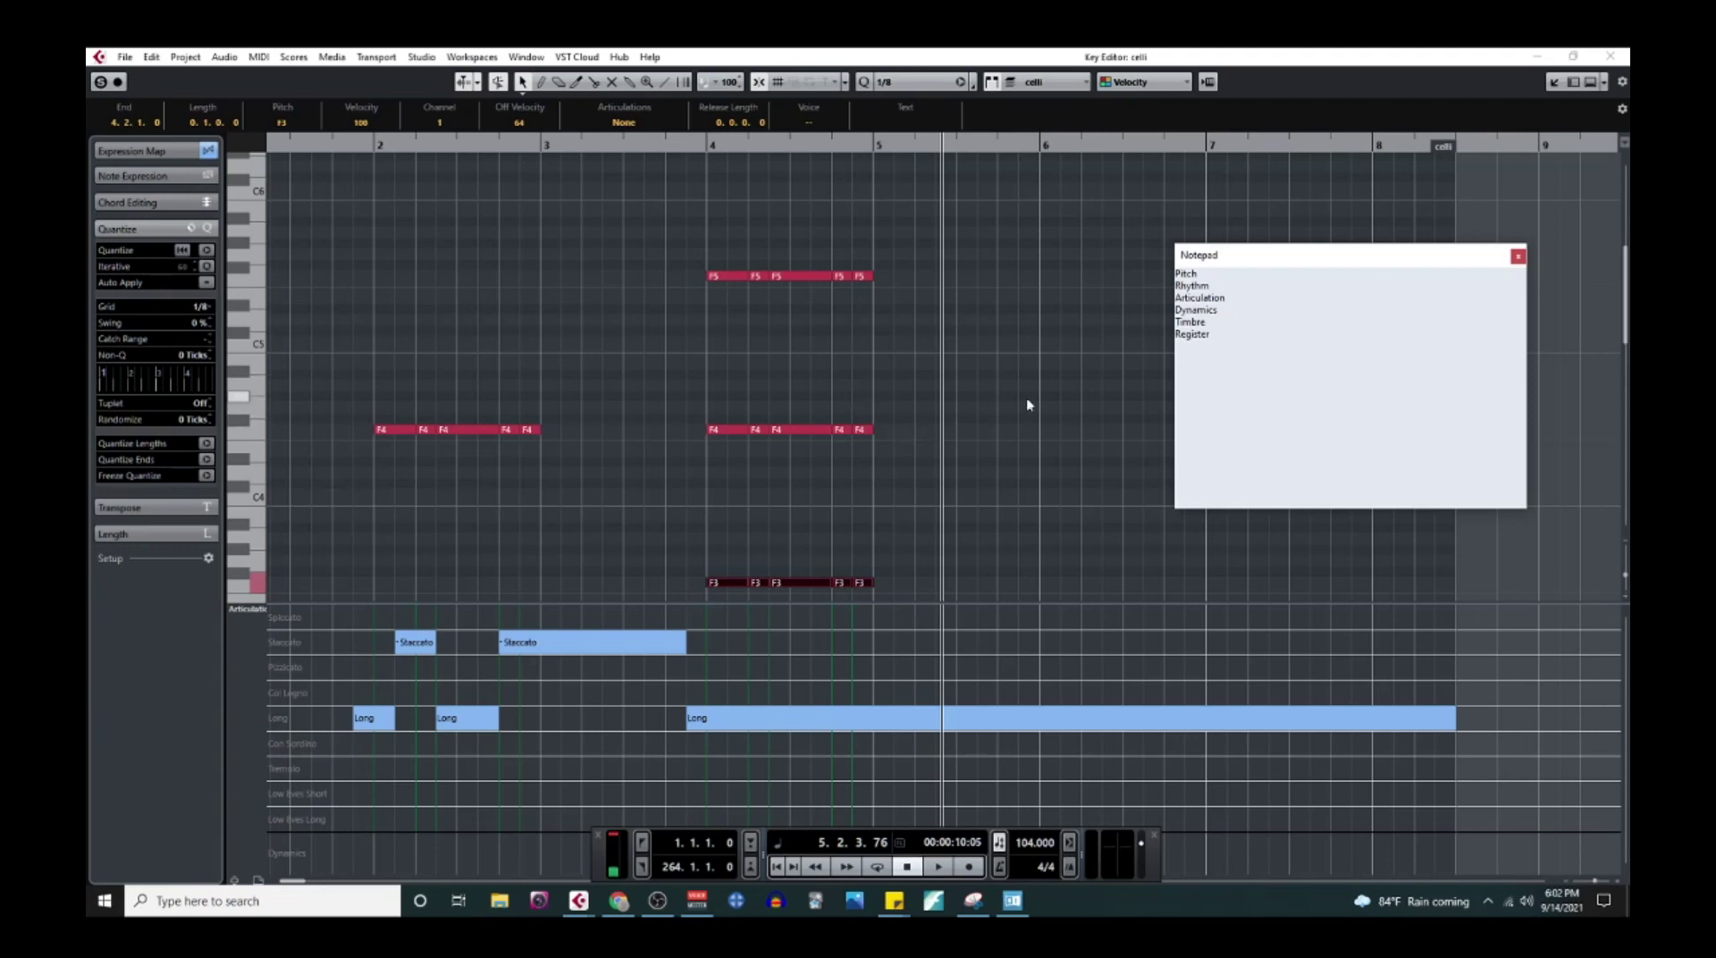
left_click_drag(1286, 256, 1454, 233)
Step: Draw an ascending line of four quarter notes, F4, G4, A4 and C5, across bar 6
left_click(1038, 145)
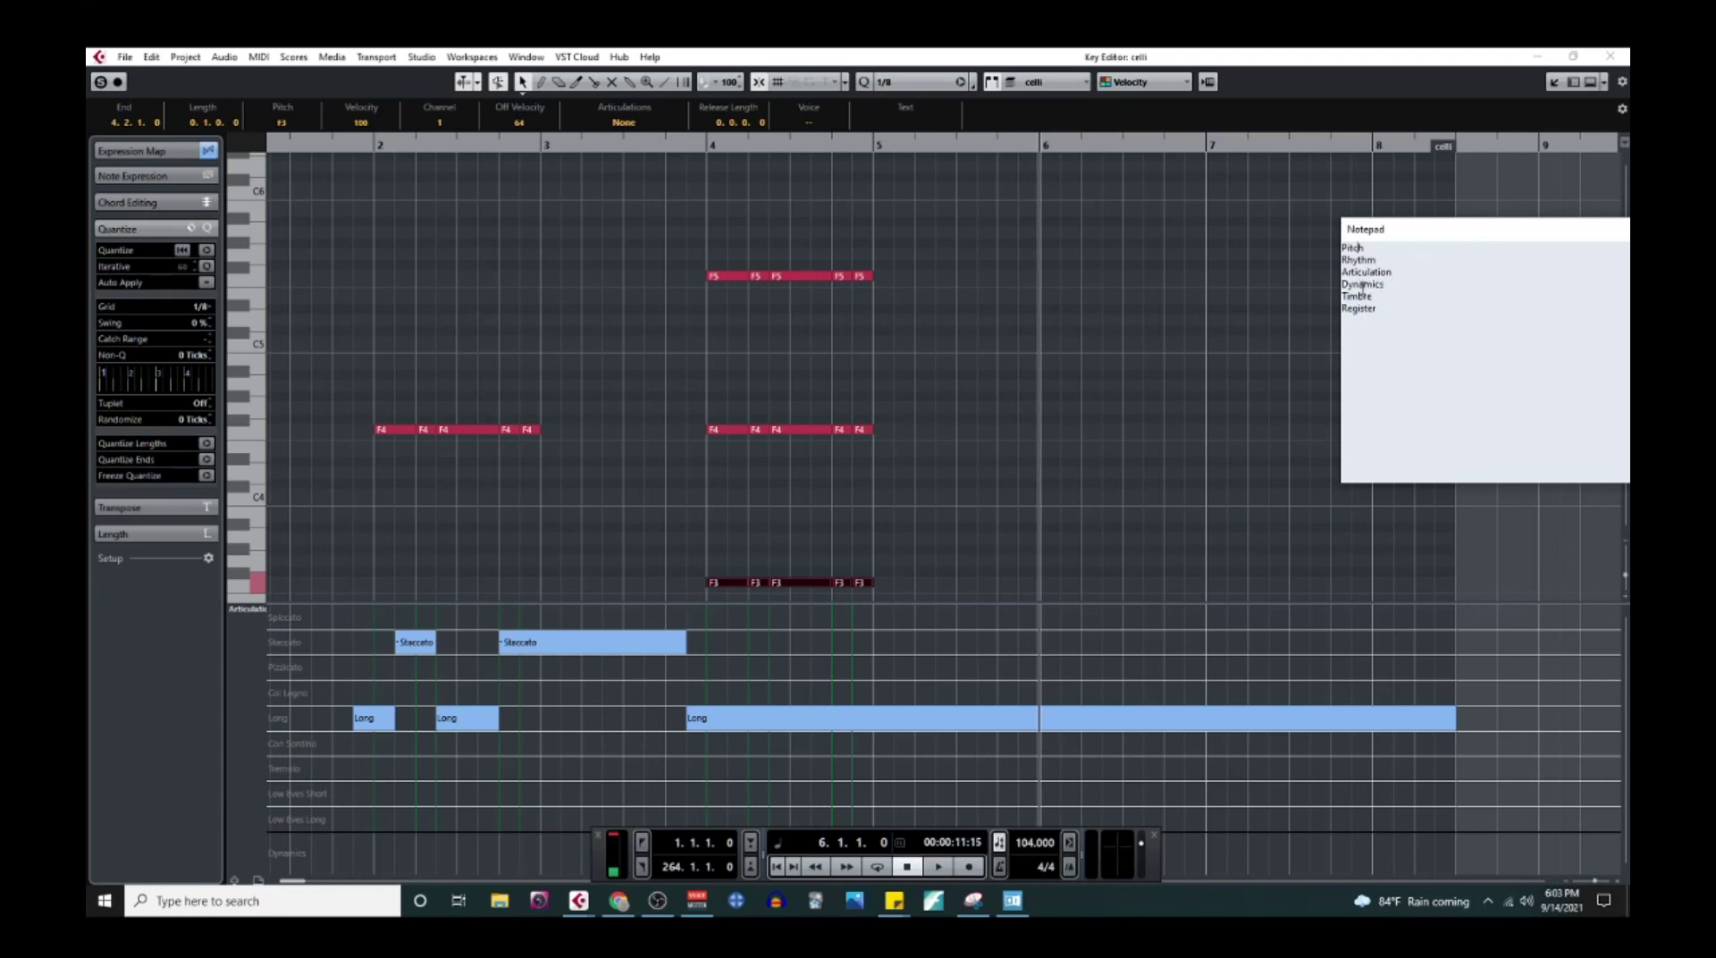
left_click_drag(1367, 272, 1388, 284)
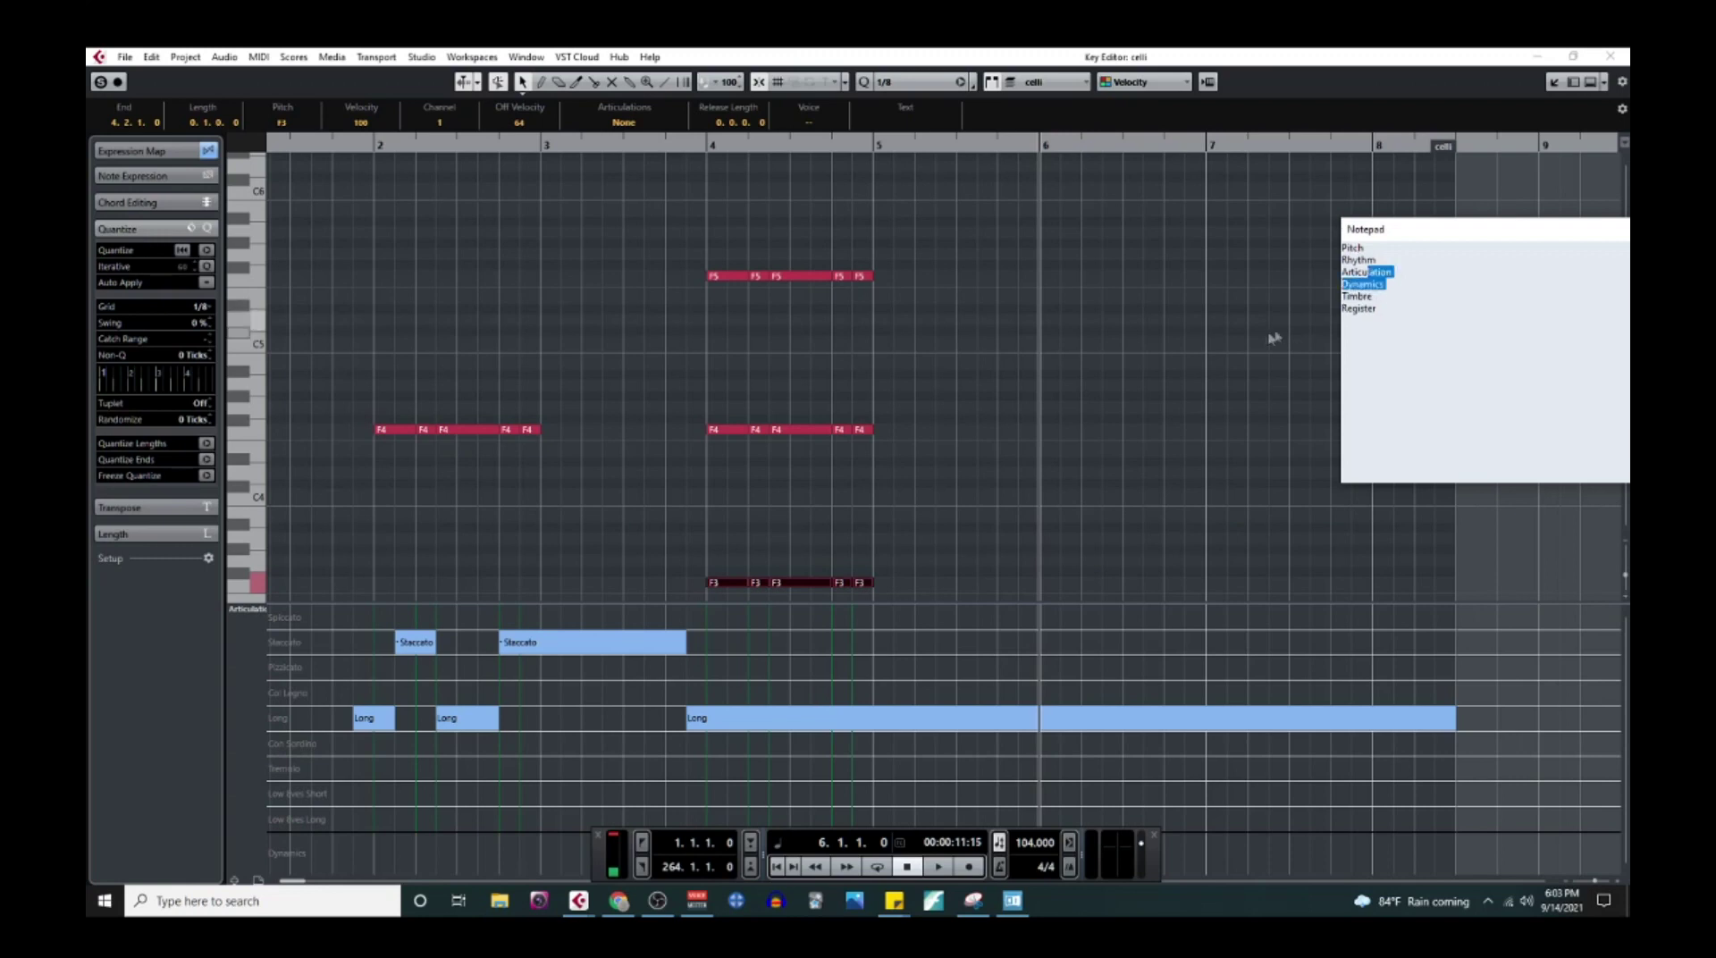
left_click(1162, 375)
right_click(1035, 425)
left_click(1049, 417)
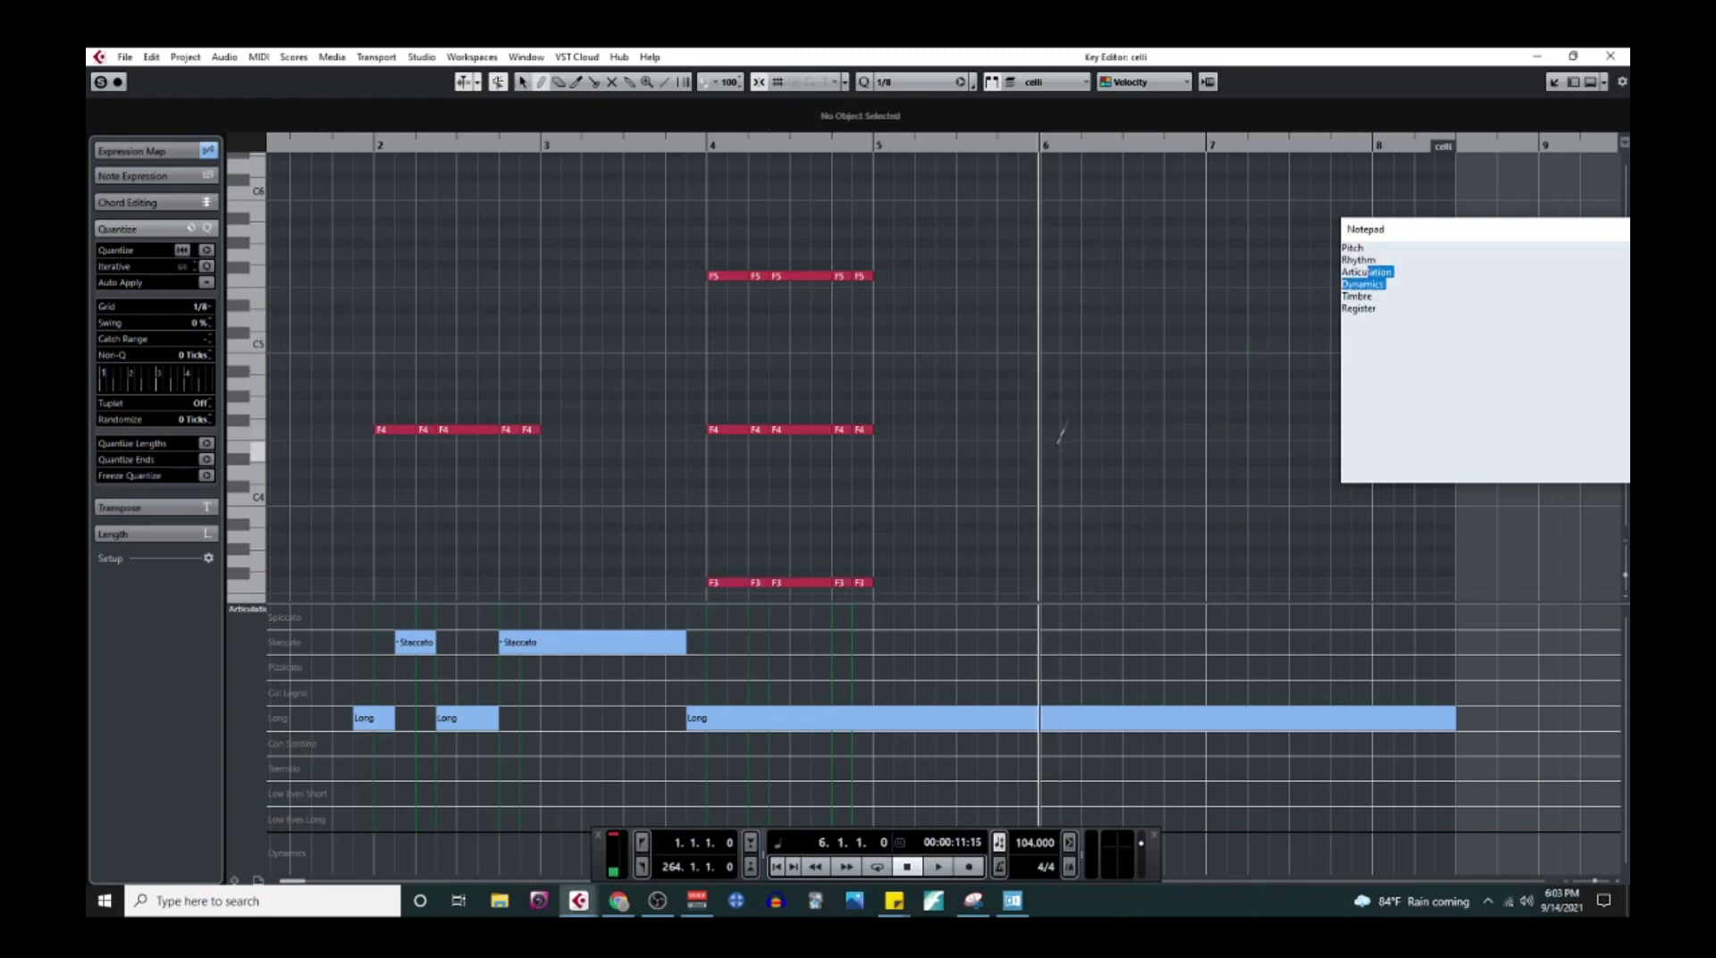
left_click_drag(1049, 427, 1160, 422)
left_click(1193, 426)
left_click_drag(1108, 436, 1169, 349)
right_click(1071, 533)
left_click(1095, 527)
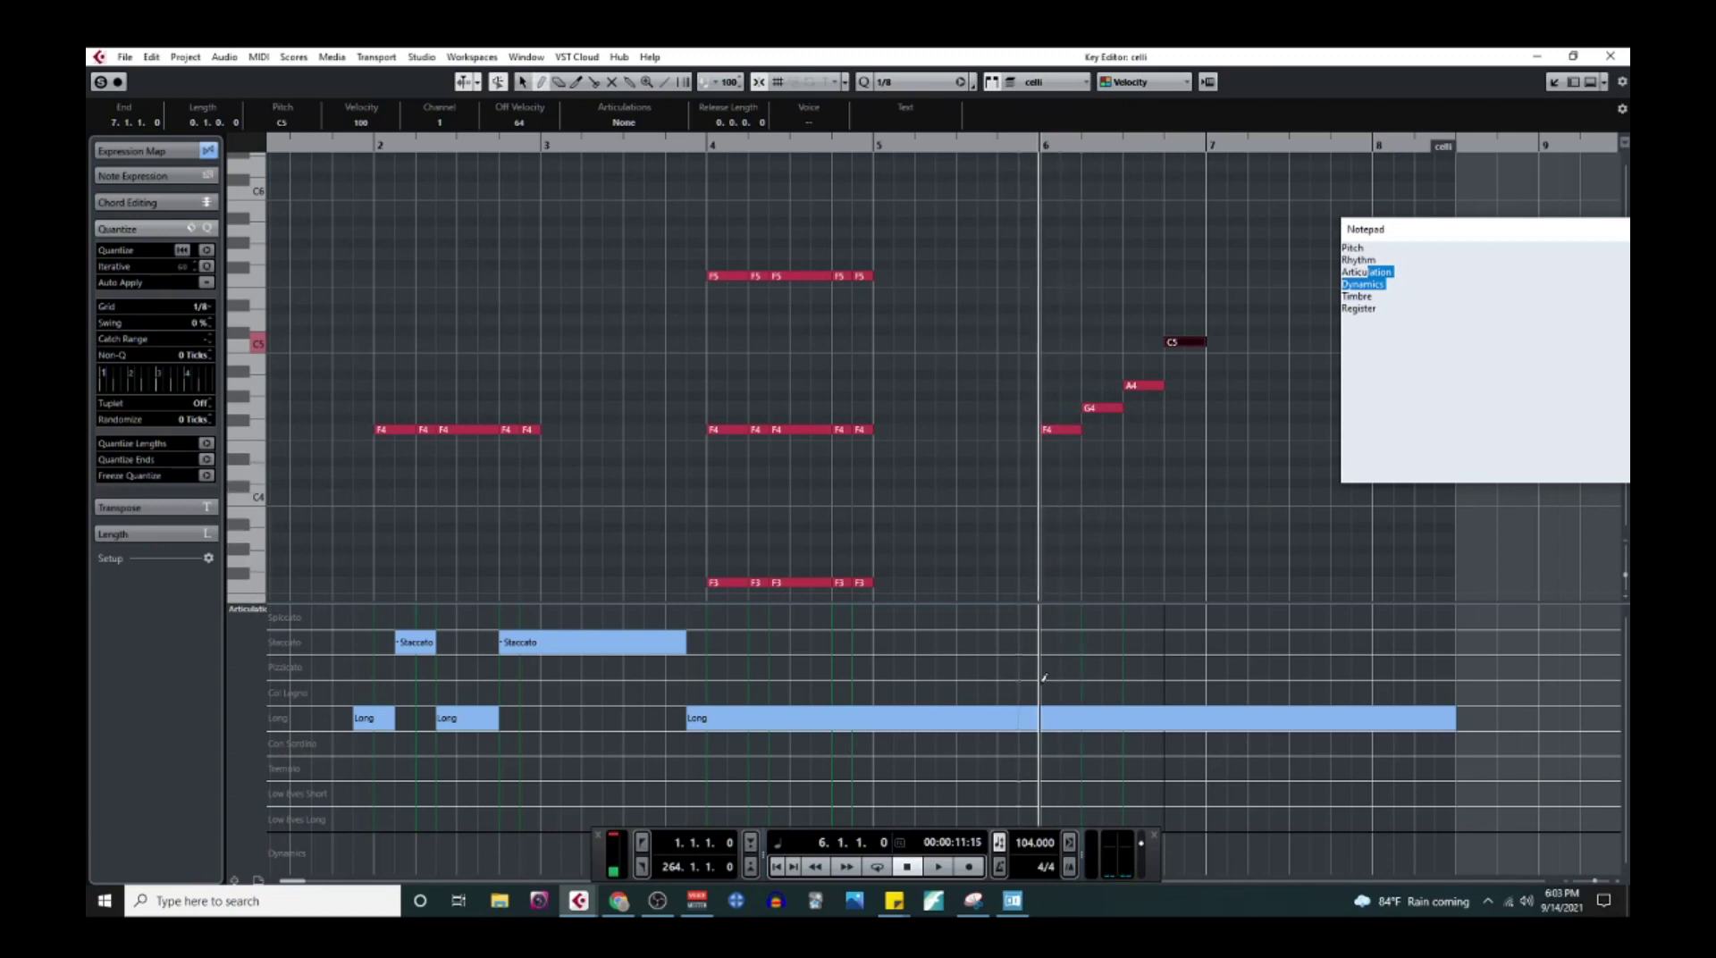
Step: Place Staccato at 6.1.3, Long at 6.2.3 and Staccato at 6.3.3, and play back bar 6
left_click(1076, 640)
left_click(1124, 712)
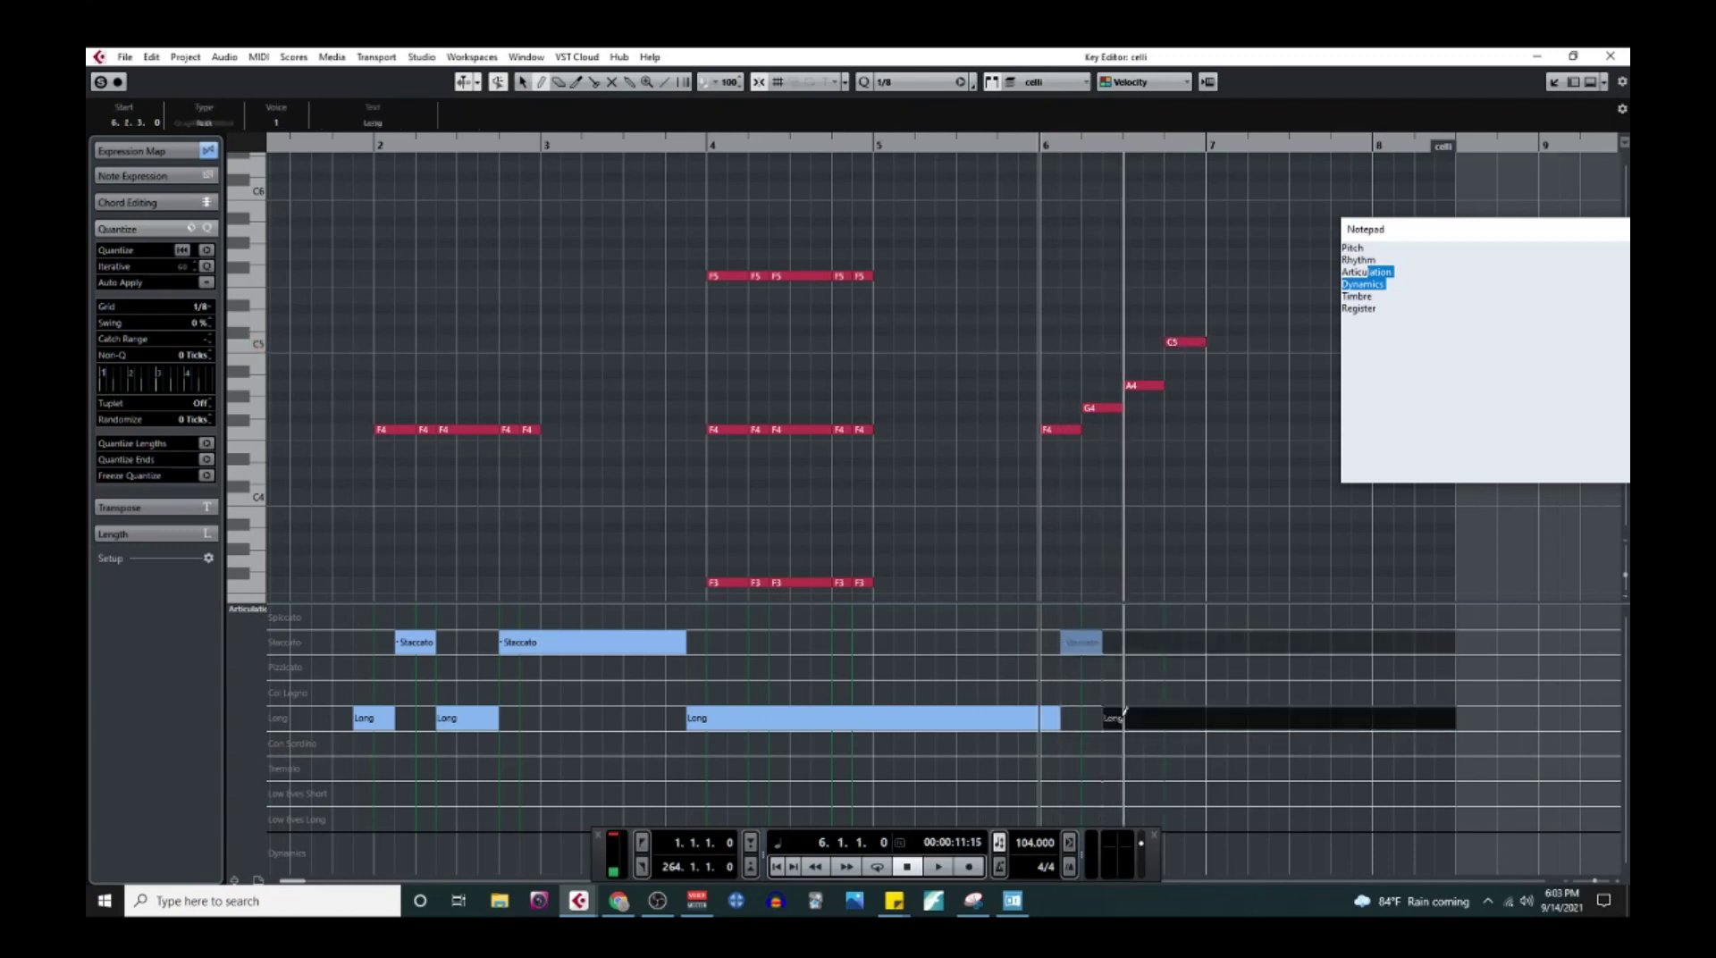
left_click(1160, 641)
left_click_drag(1144, 148, 1016, 145)
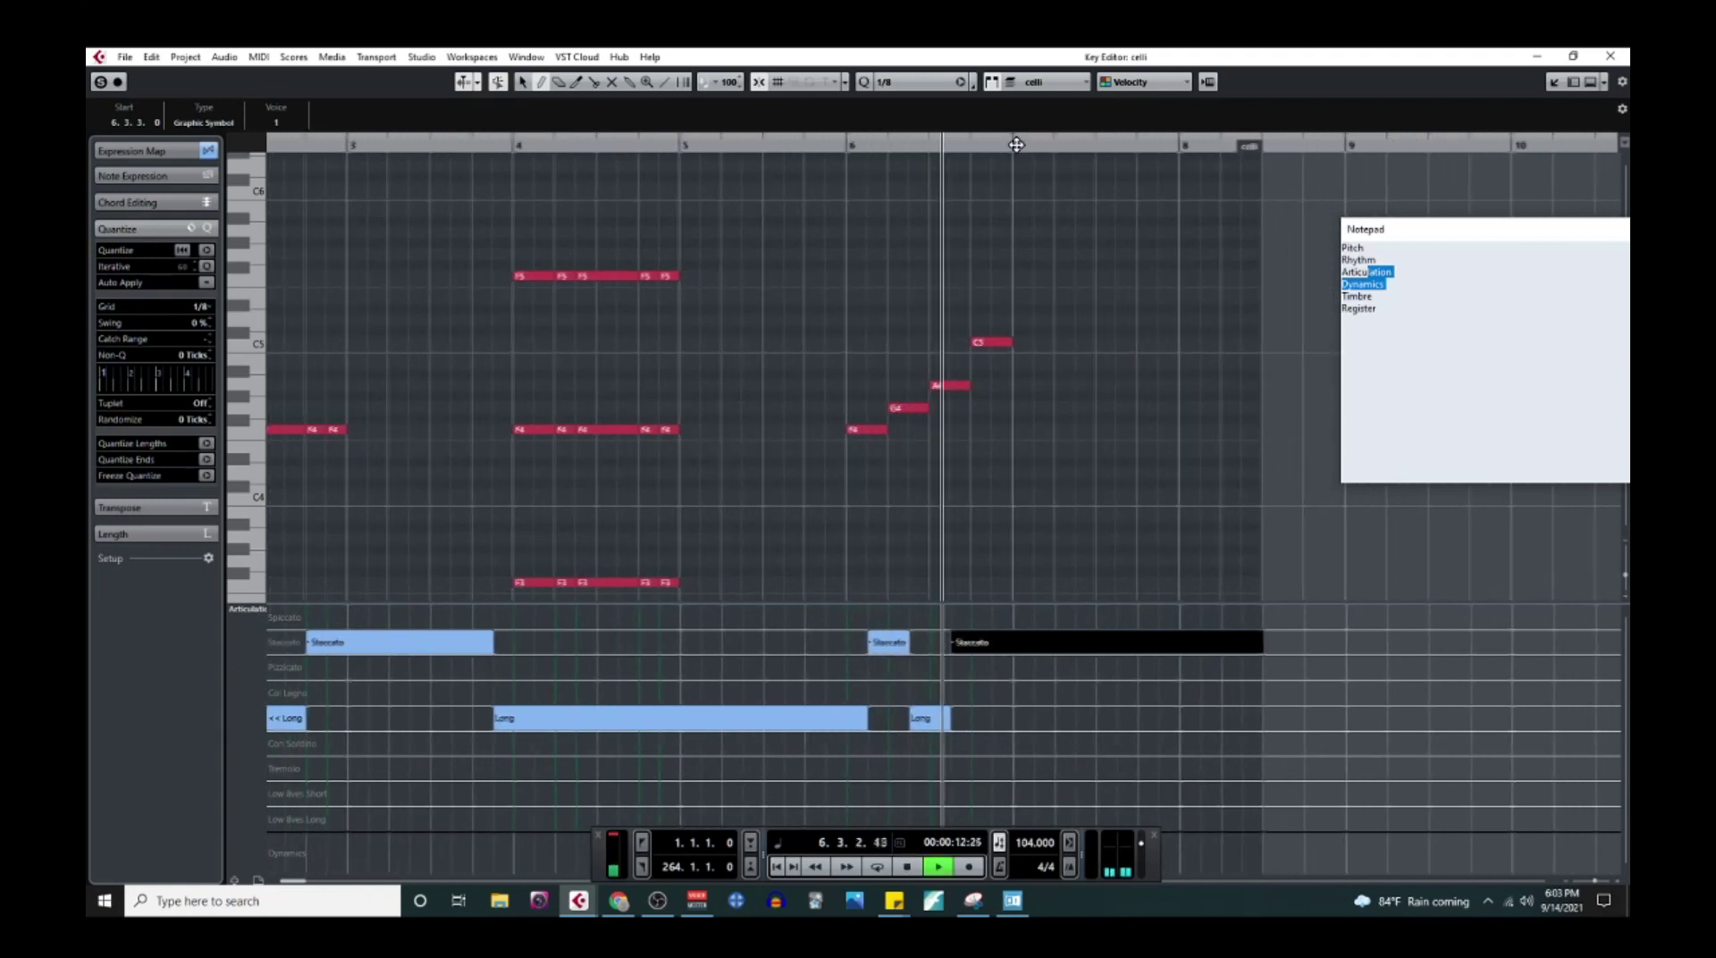
key("space")
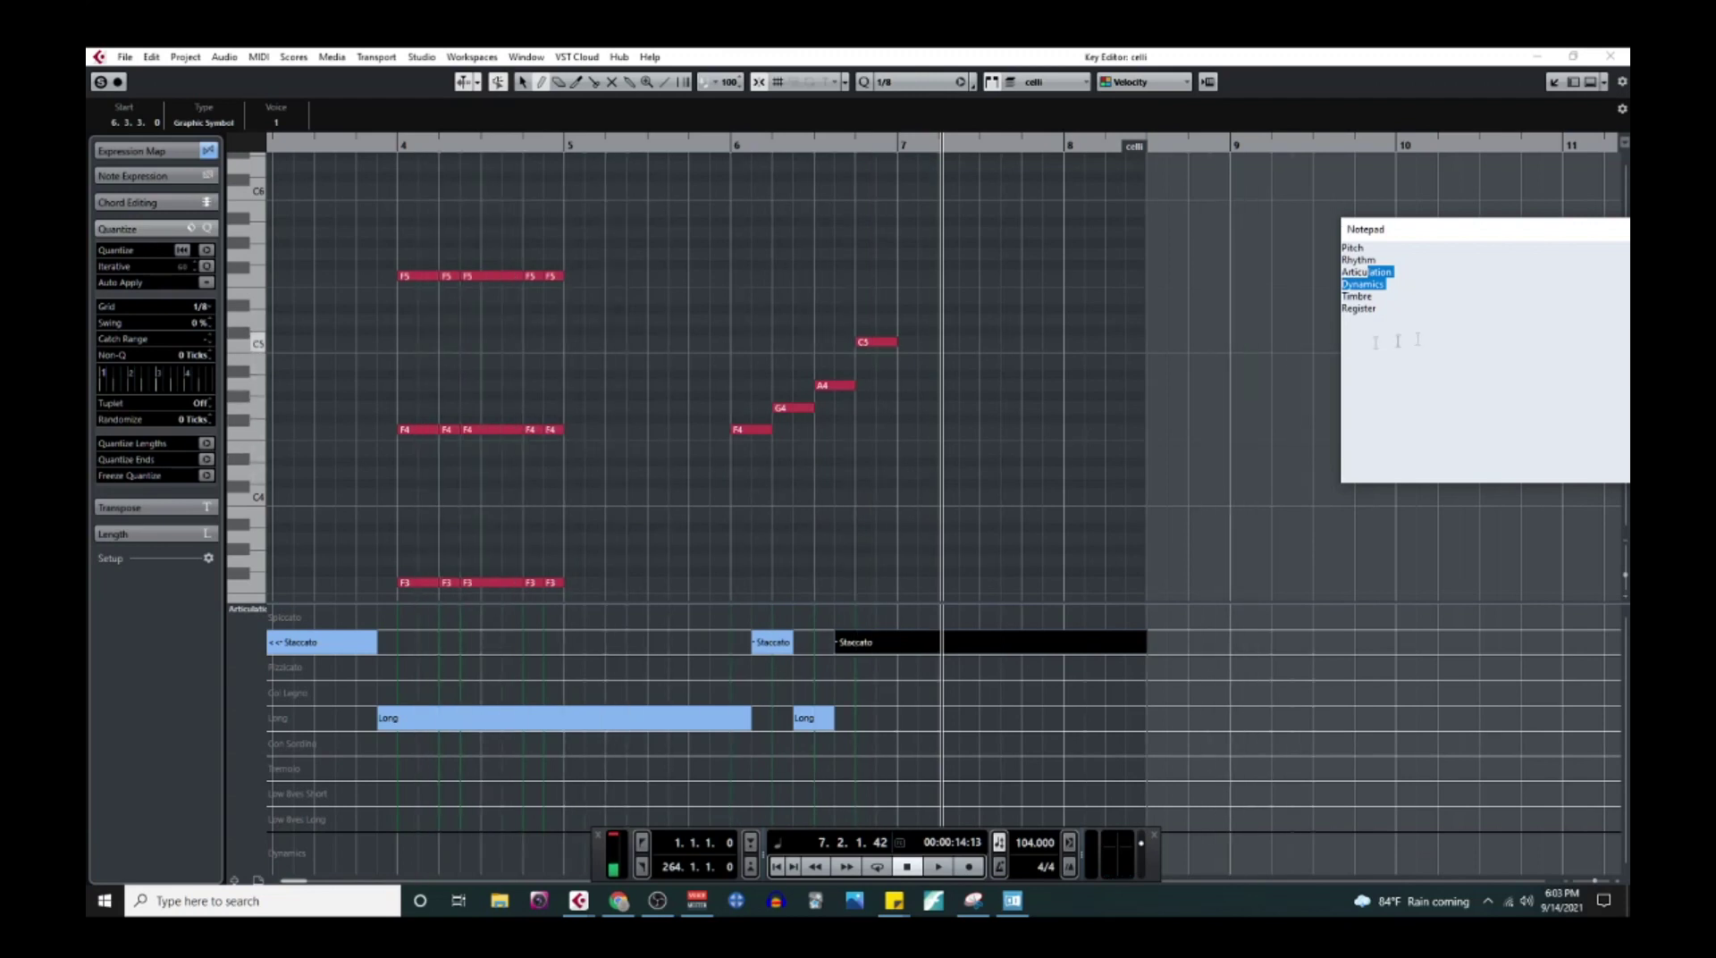
Step: Highlight Pitch and Rhythm in the Notepad list and return to the Object Selection tool
left_click_drag(1394, 262, 1348, 248)
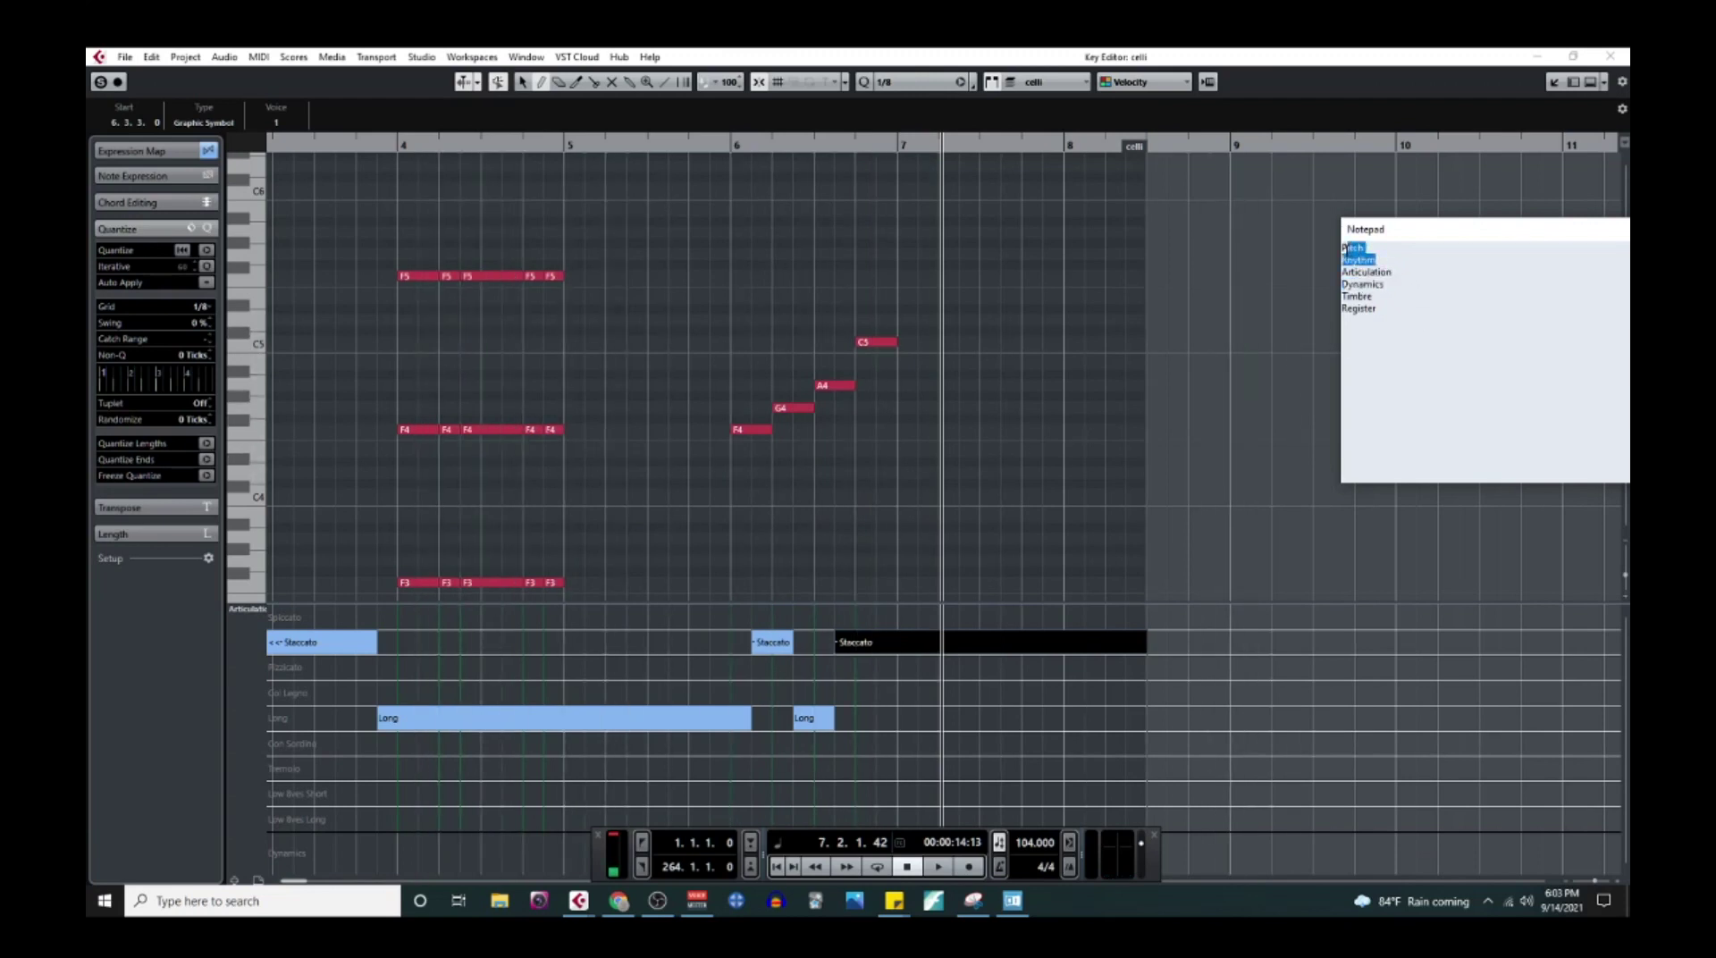
right_click(882, 439)
left_click(880, 445)
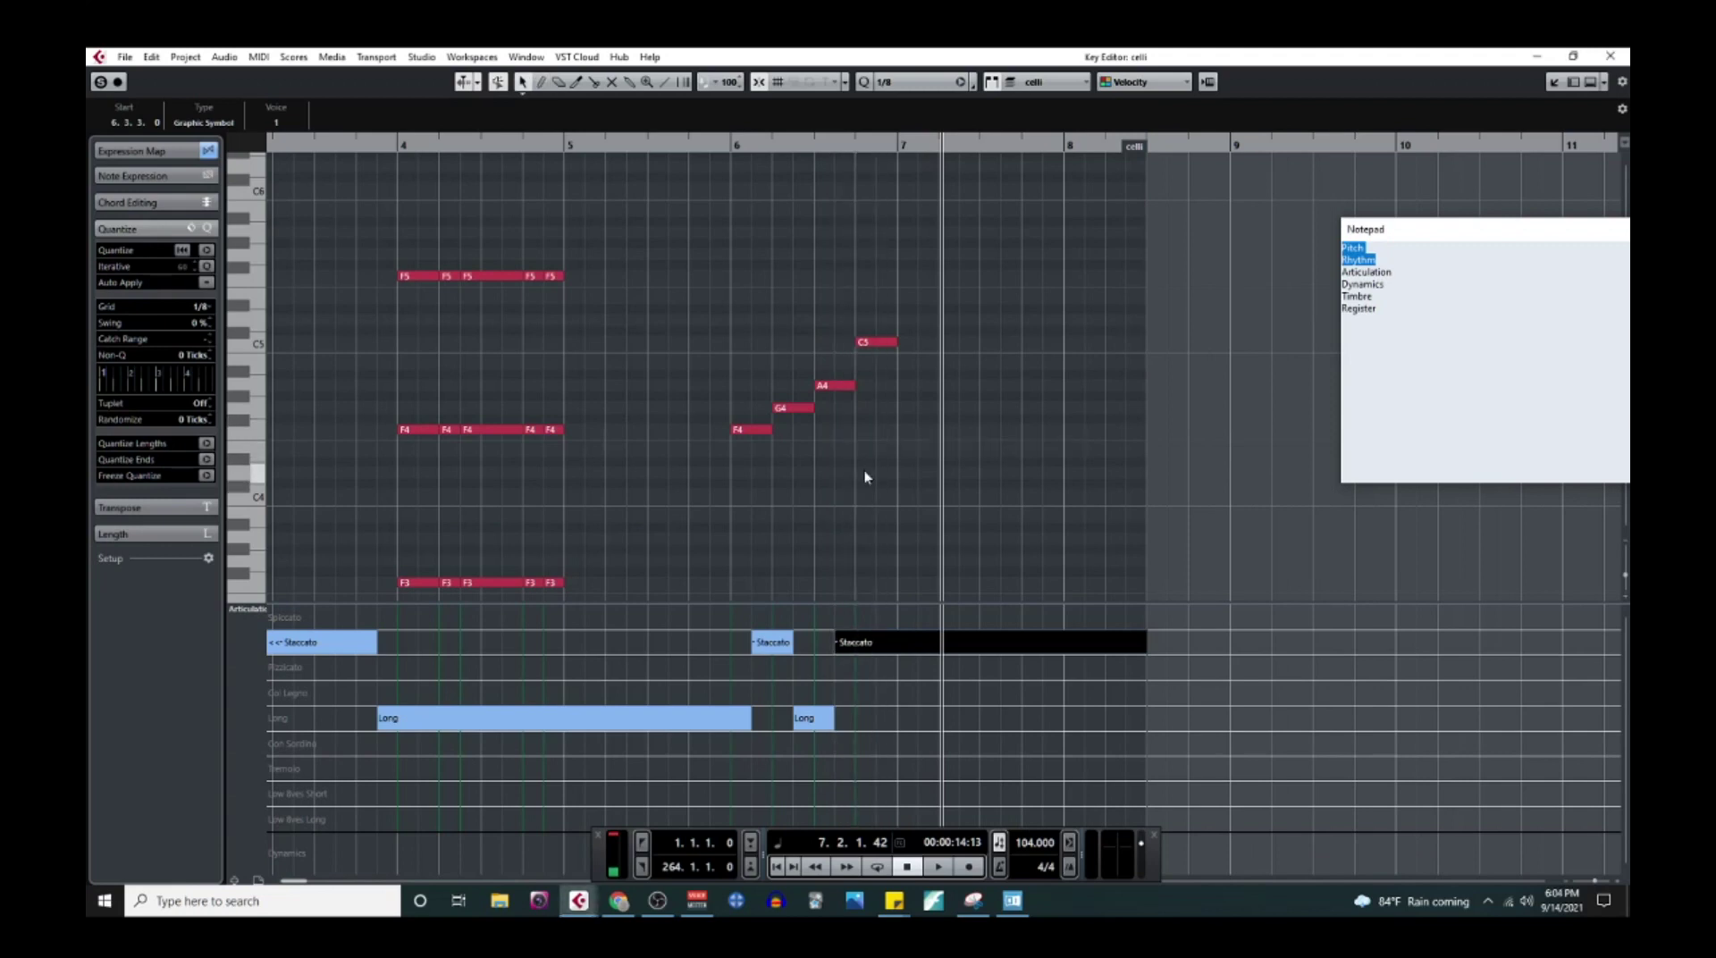
scroll(729, 477, "left", 4)
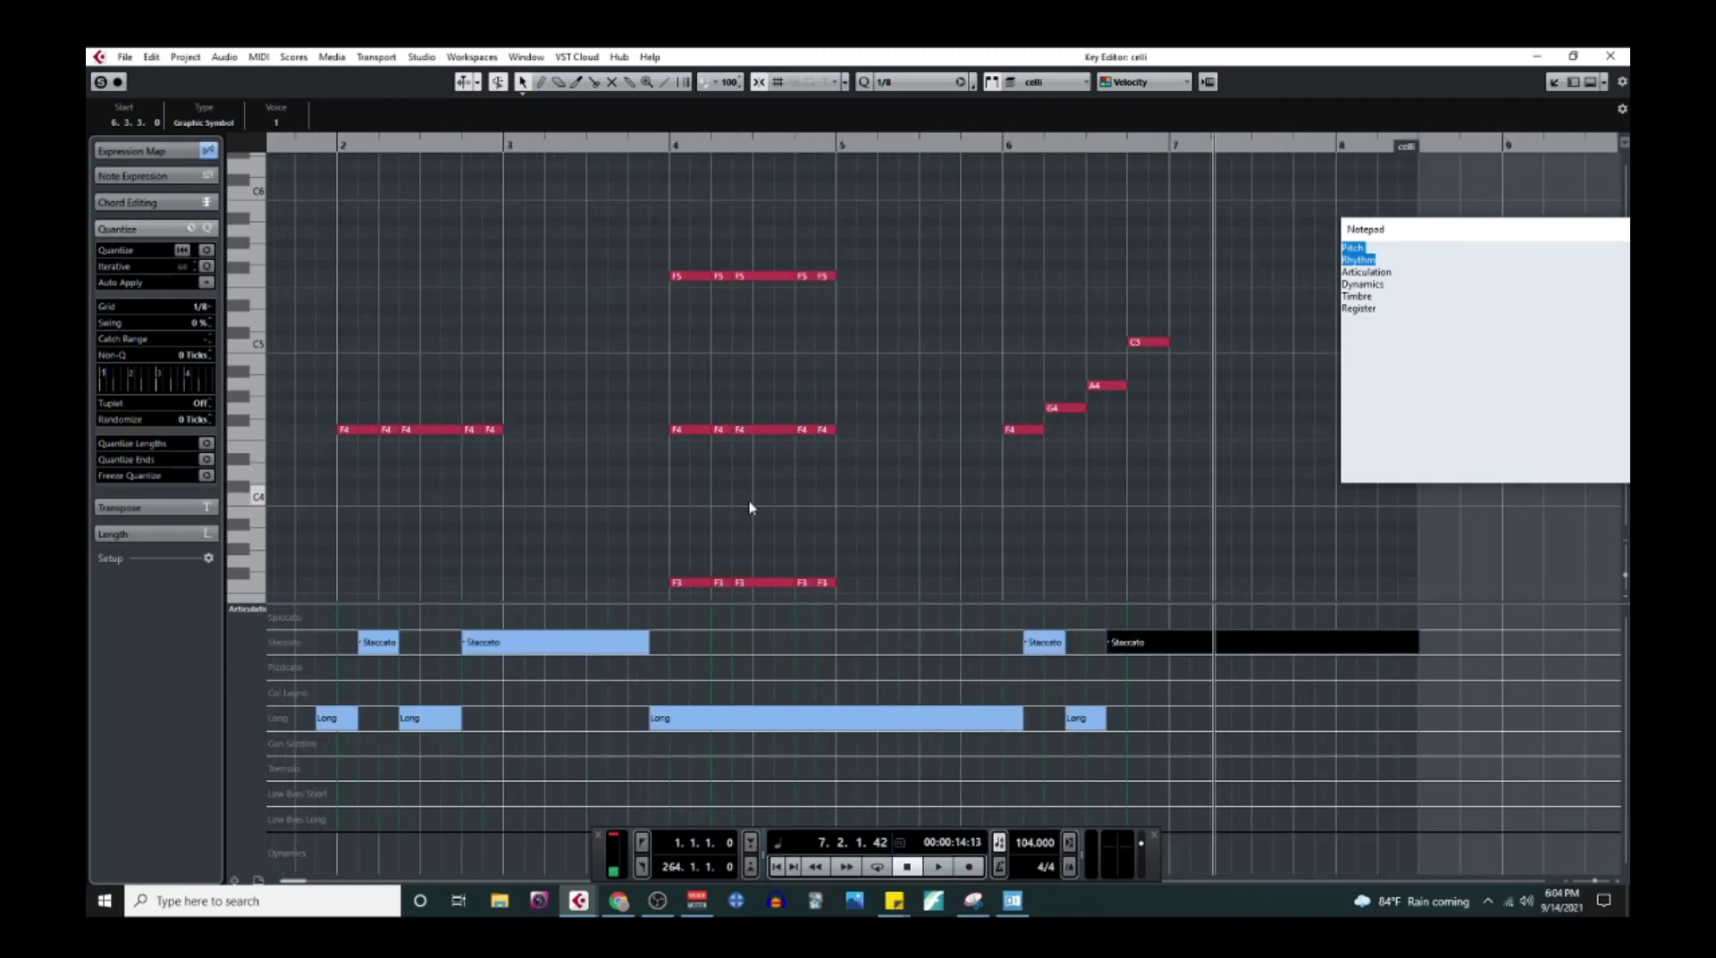
scroll(858, 492, "down", 3)
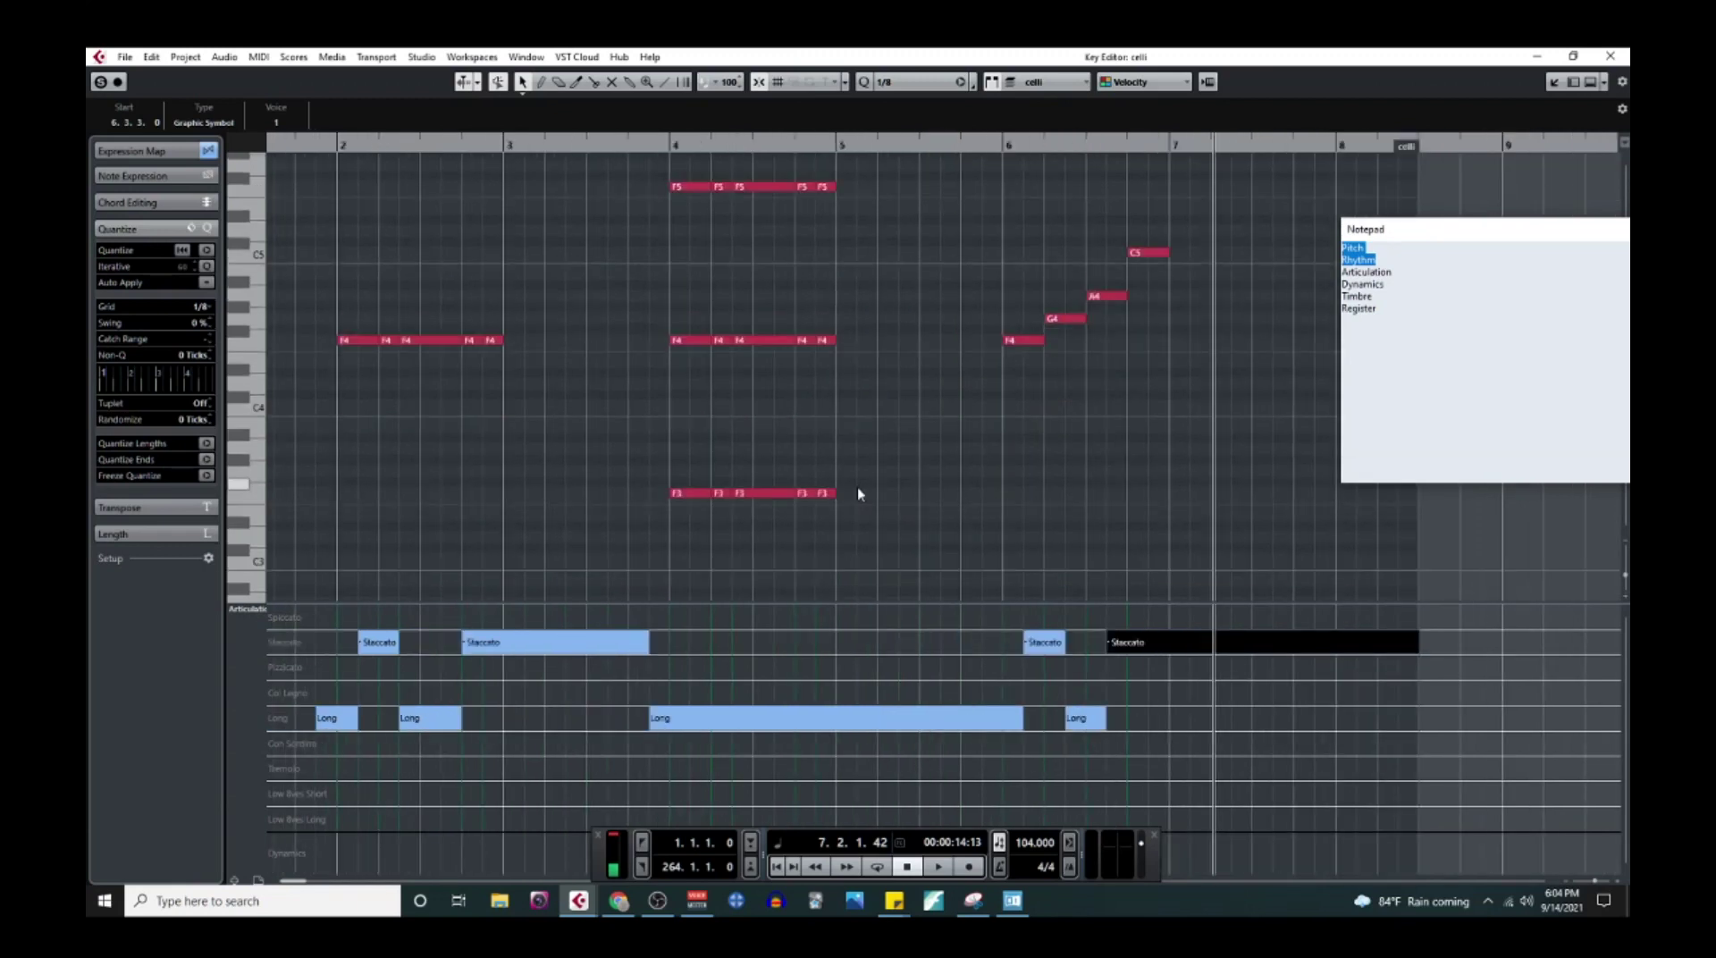